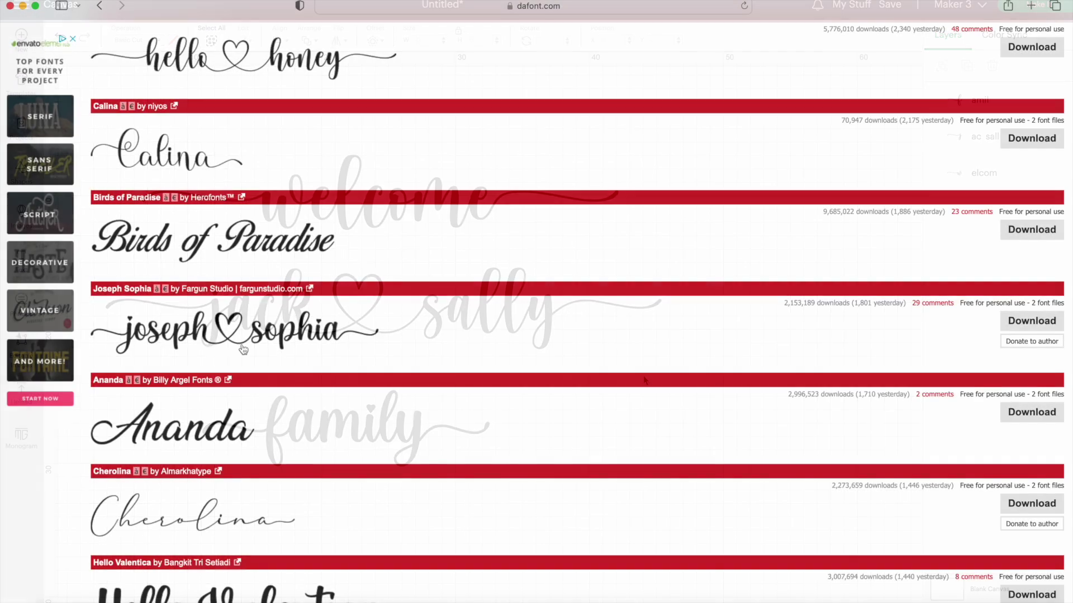
scroll(317, 353, "down", 2)
scroll(317, 353, "down", 3)
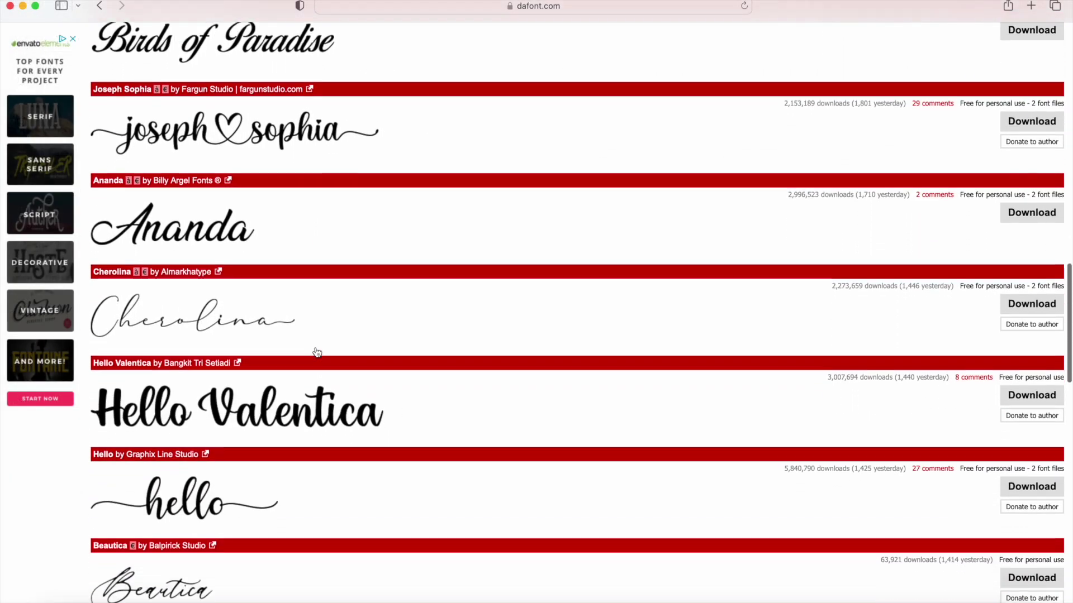
scroll(317, 353, "down", 1)
scroll(317, 353, "down", 2)
scroll(316, 352, "down", 2)
scroll(316, 352, "down", 1)
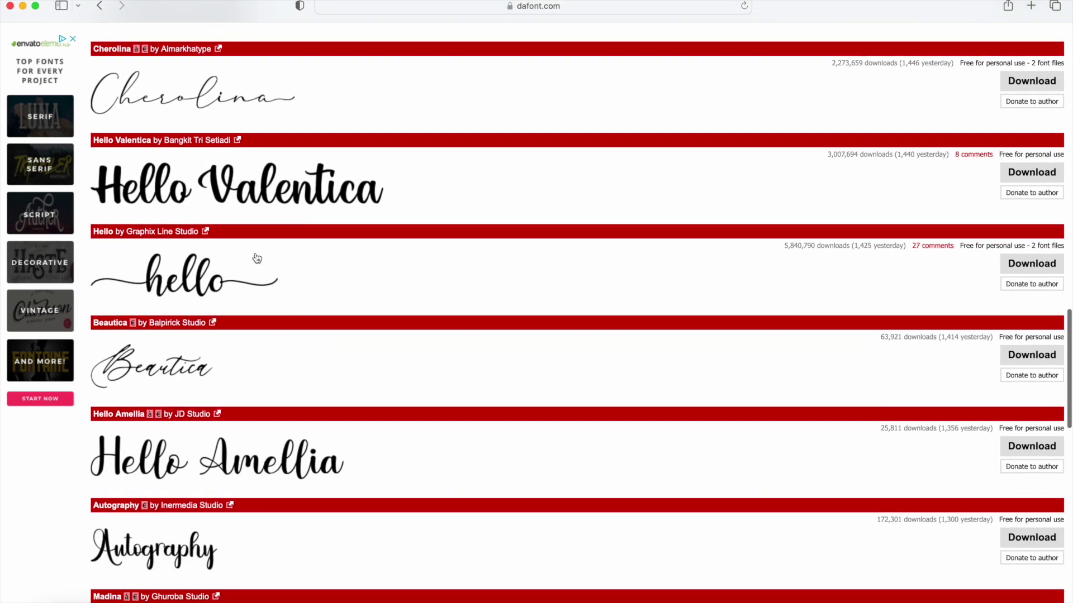
scroll(257, 259, "down", 1)
scroll(257, 256, "down", 3)
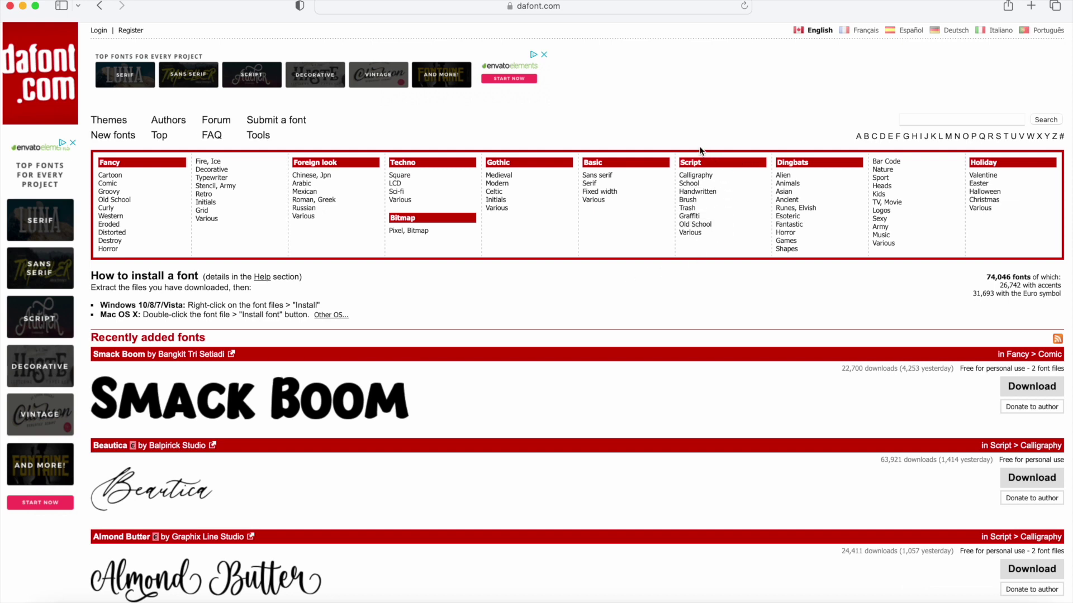
Step: Choose Calligraphy under Script in dafont's font category menu
left_click(695, 176)
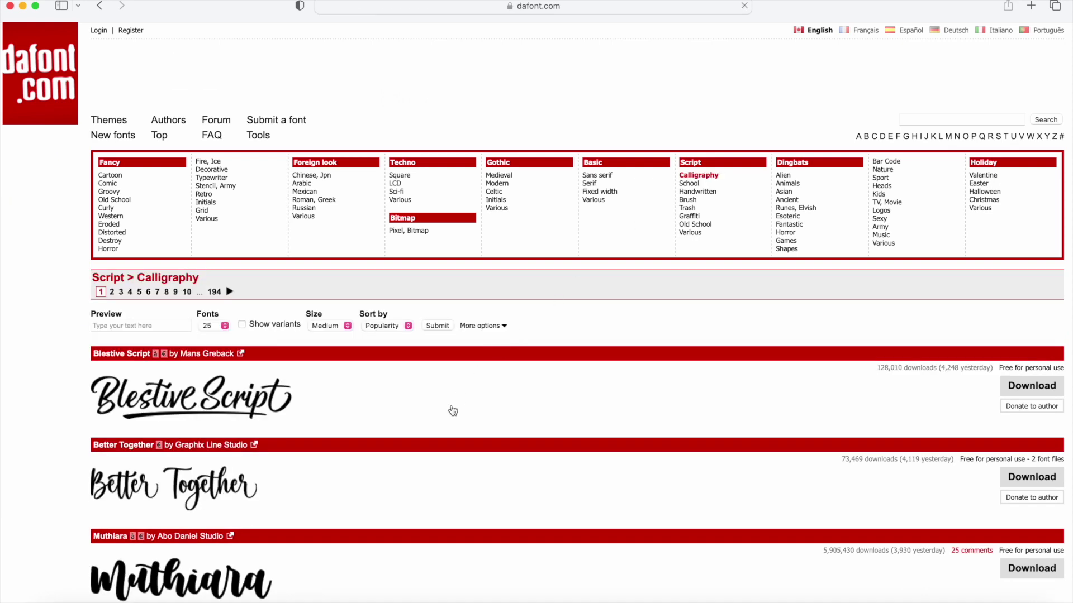
scroll(442, 436, "down", 3)
scroll(441, 435, "down", 3)
scroll(441, 436, "down", 2)
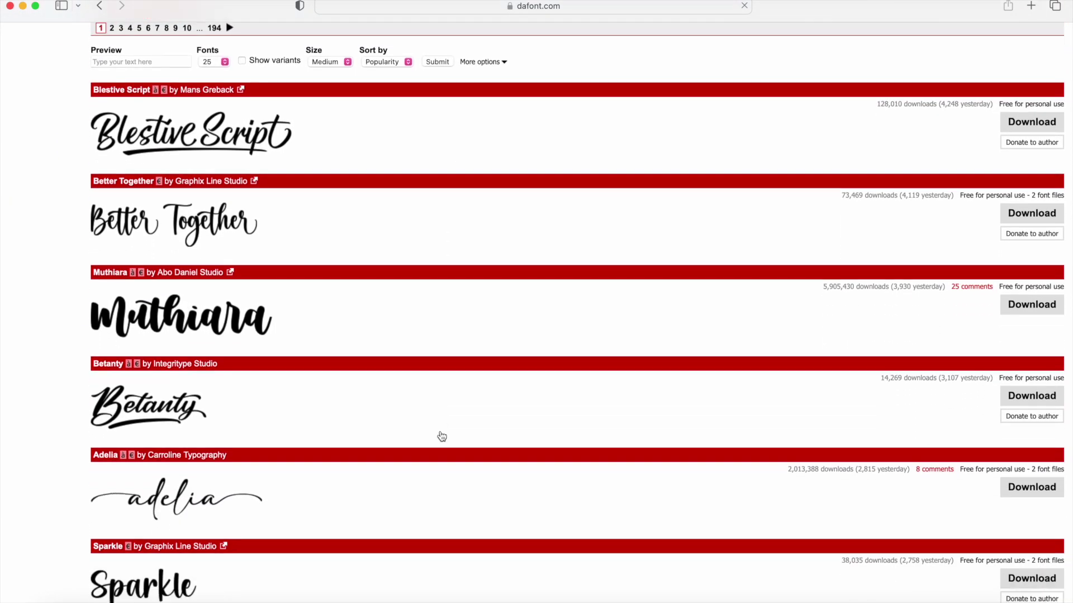
scroll(441, 435, "down", 2)
scroll(441, 436, "down", 4)
scroll(441, 436, "down", 3)
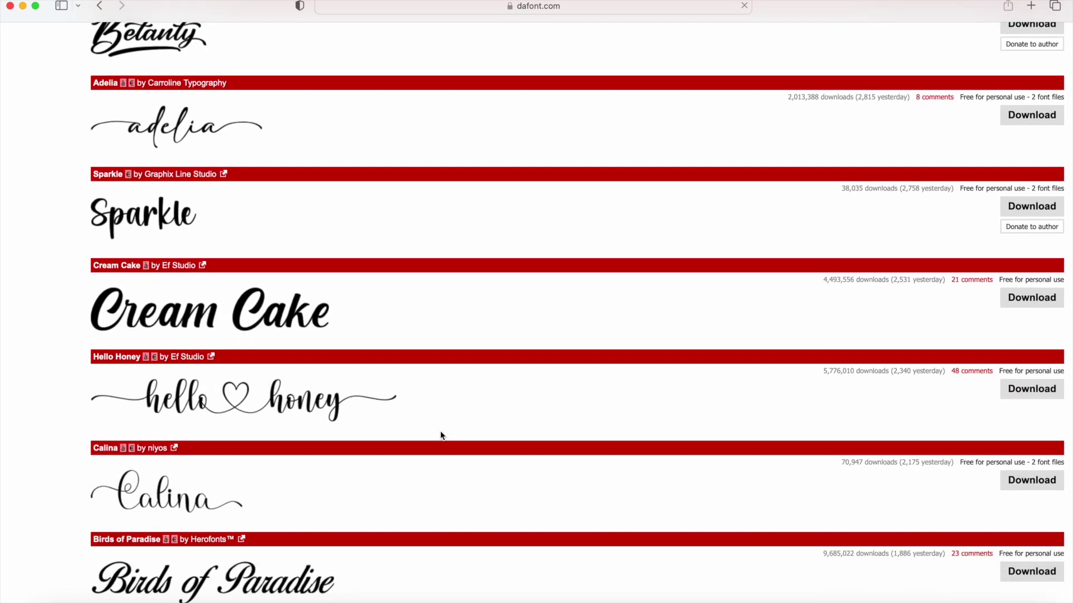
scroll(440, 434, "down", 1)
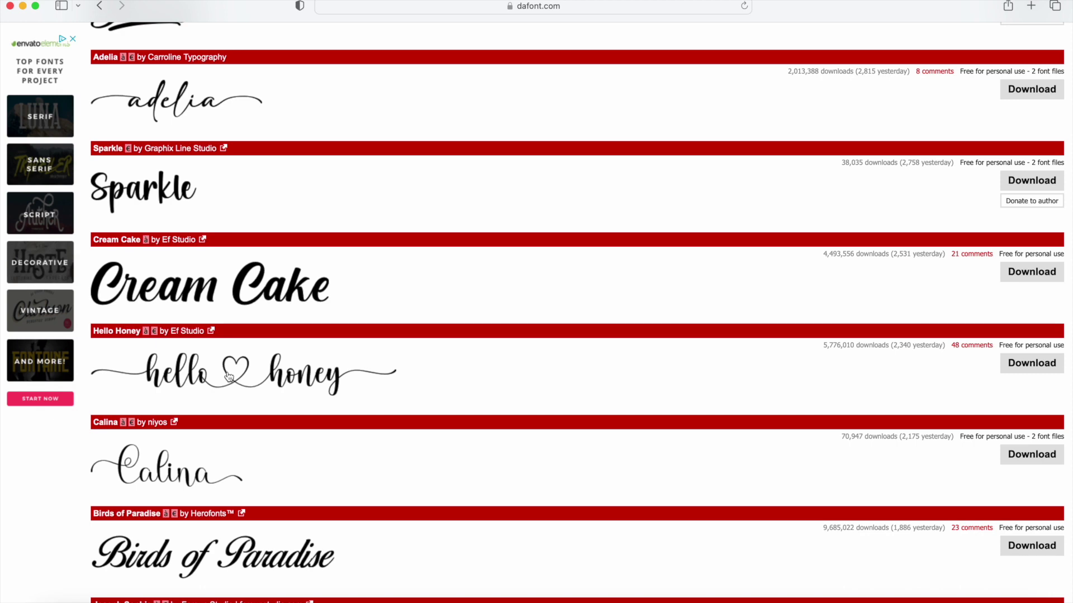
scroll(229, 377, "down", 1)
scroll(229, 377, "down", 2)
scroll(229, 377, "down", 1)
scroll(228, 377, "down", 1)
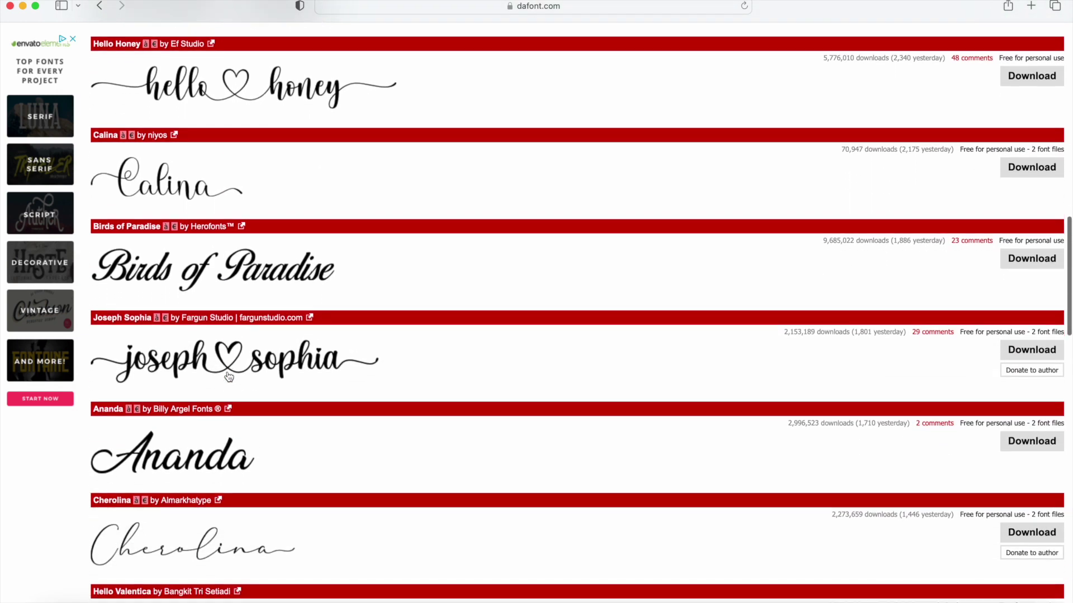
scroll(228, 377, "down", 1)
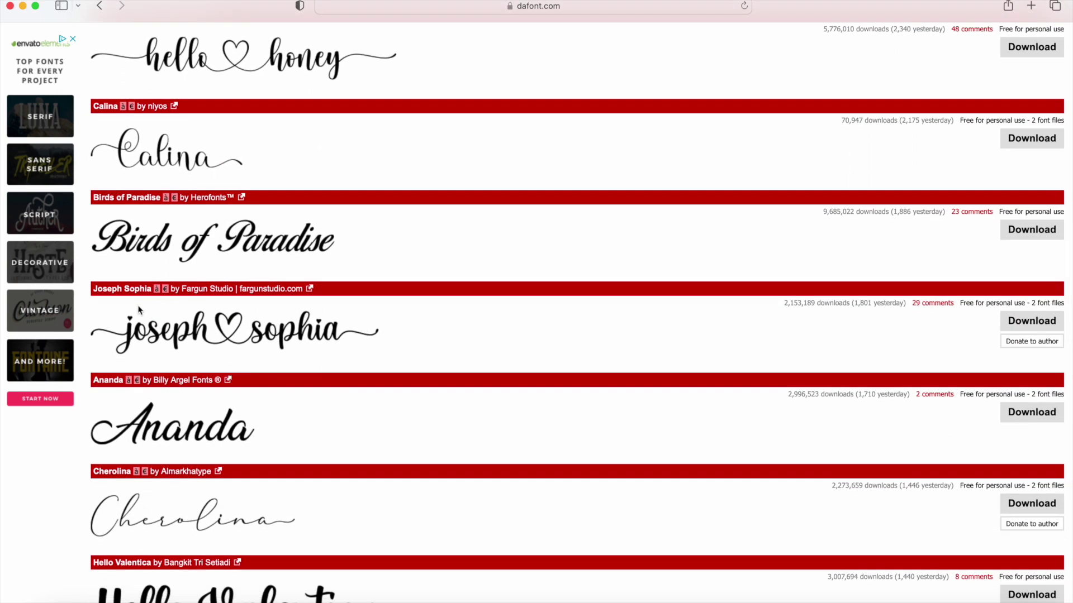
scroll(317, 353, "down", 1)
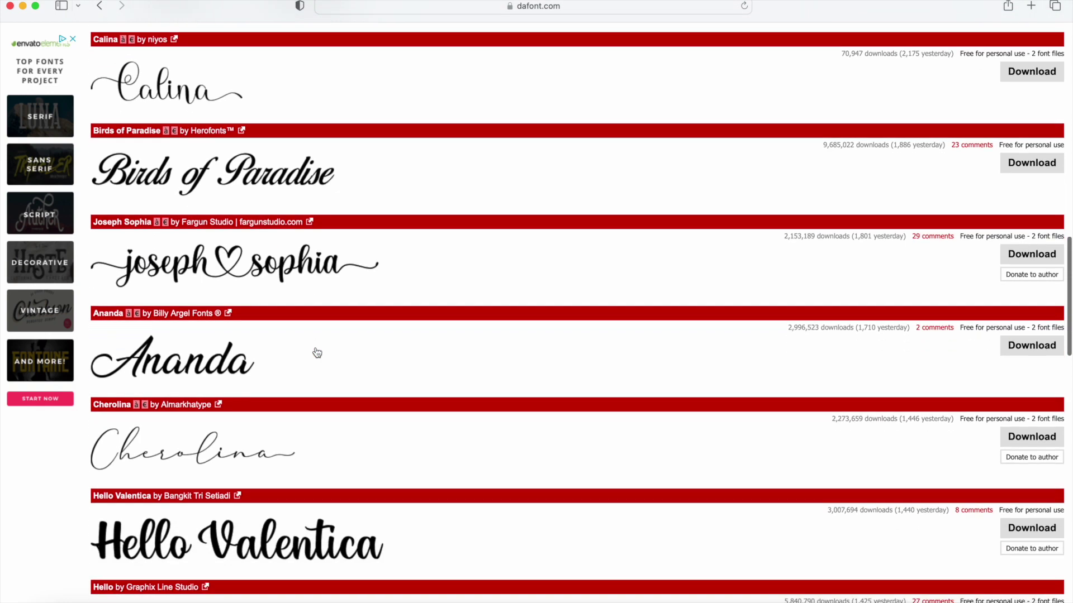
scroll(317, 352, "down", 2)
scroll(316, 352, "down", 1)
scroll(317, 351, "down", 1)
scroll(317, 352, "down", 2)
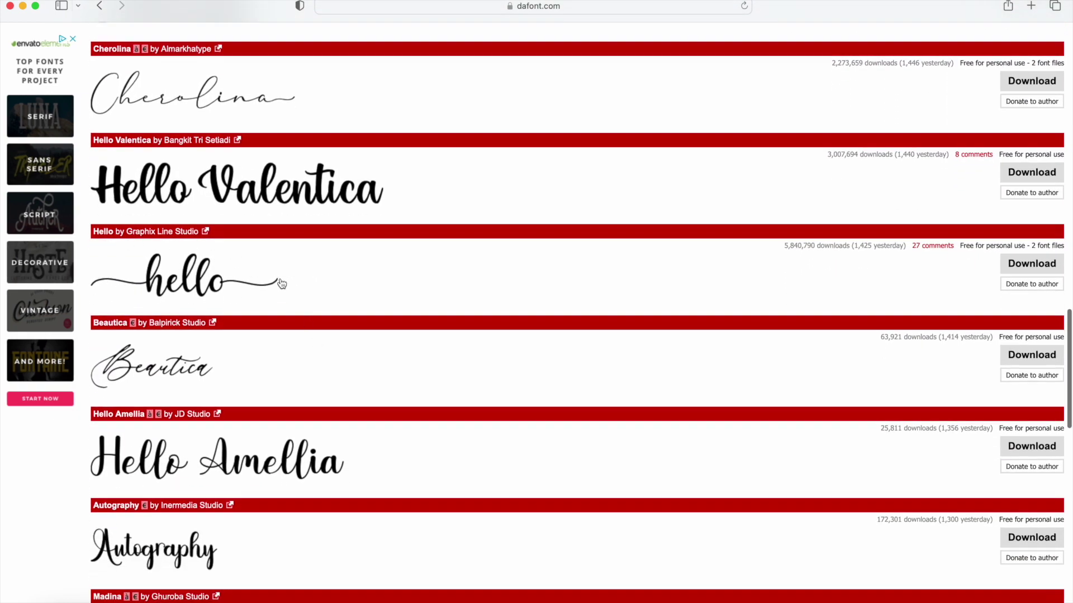
scroll(257, 258, "down", 1)
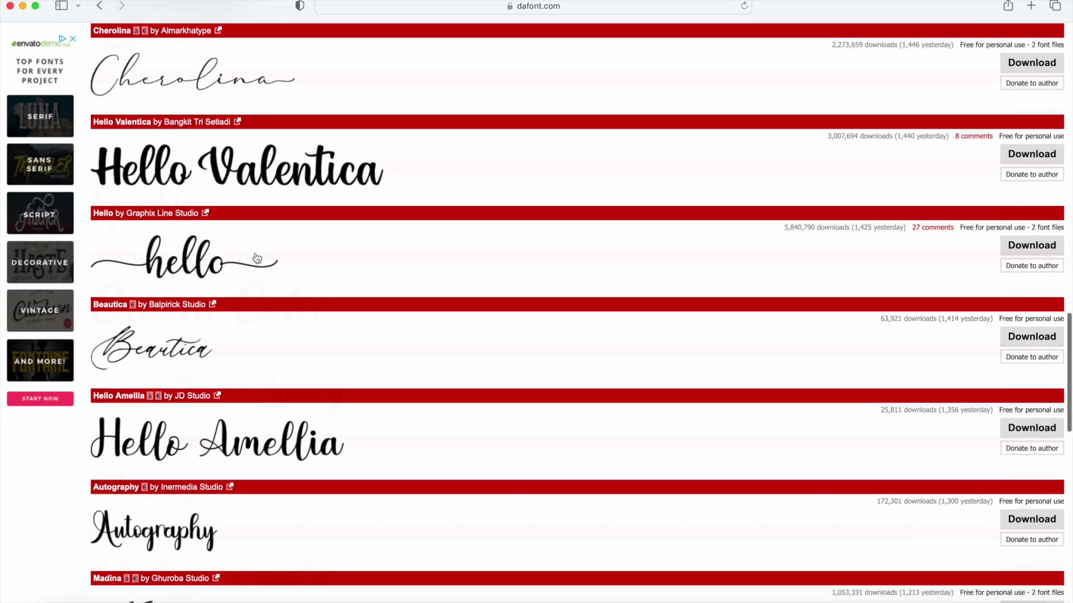
scroll(235, 335, "down", 10)
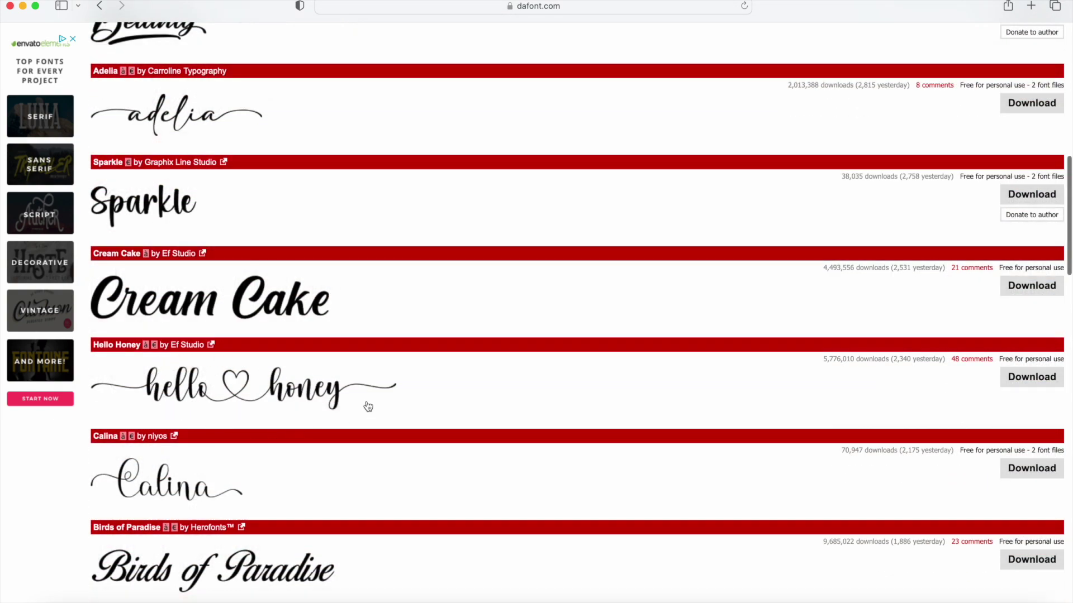
Step: Download Hello Honey and open hello honey.otf from the downloaded hello_honey folder
left_click(1020, 381)
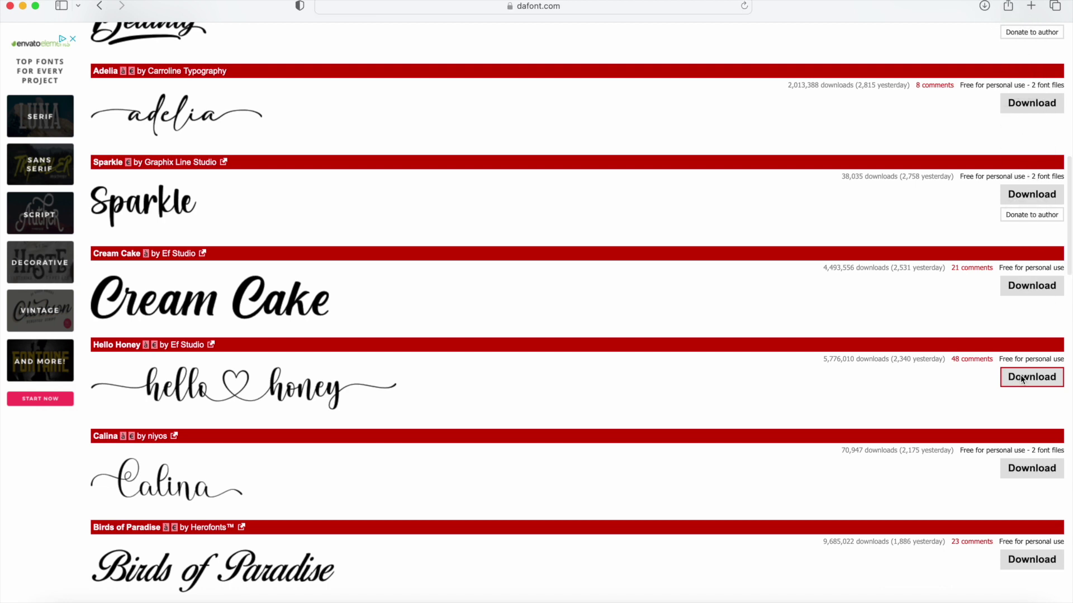
left_click(983, 8)
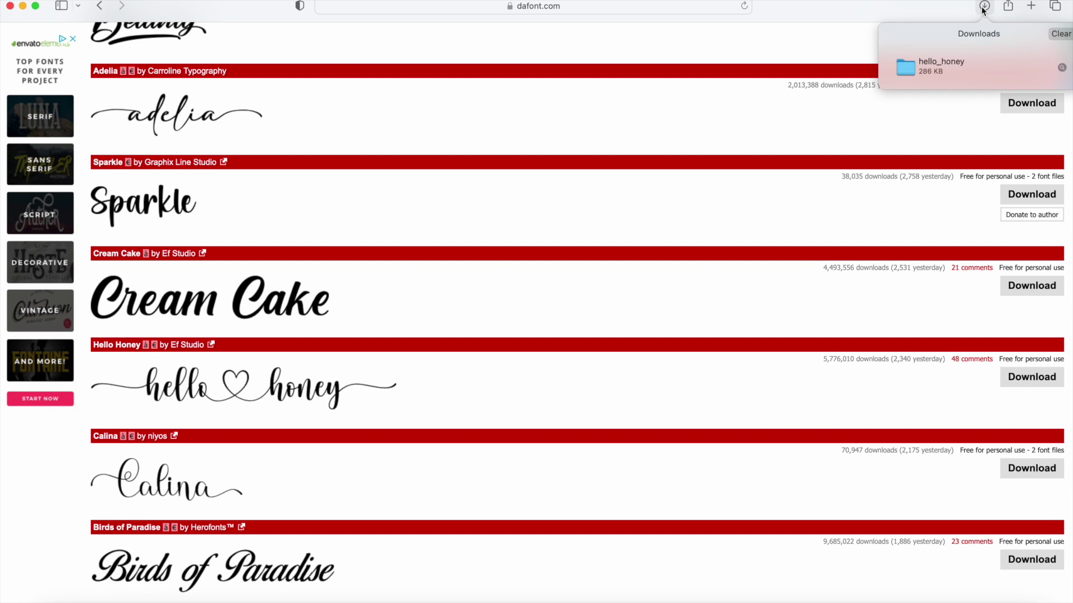
double_click(949, 65)
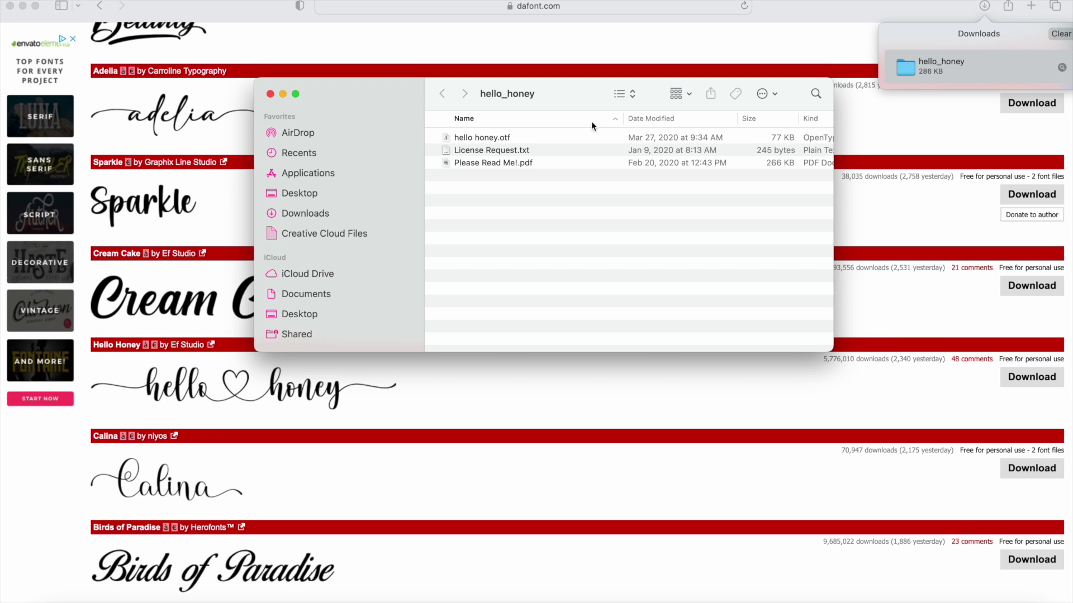
double_click(484, 138)
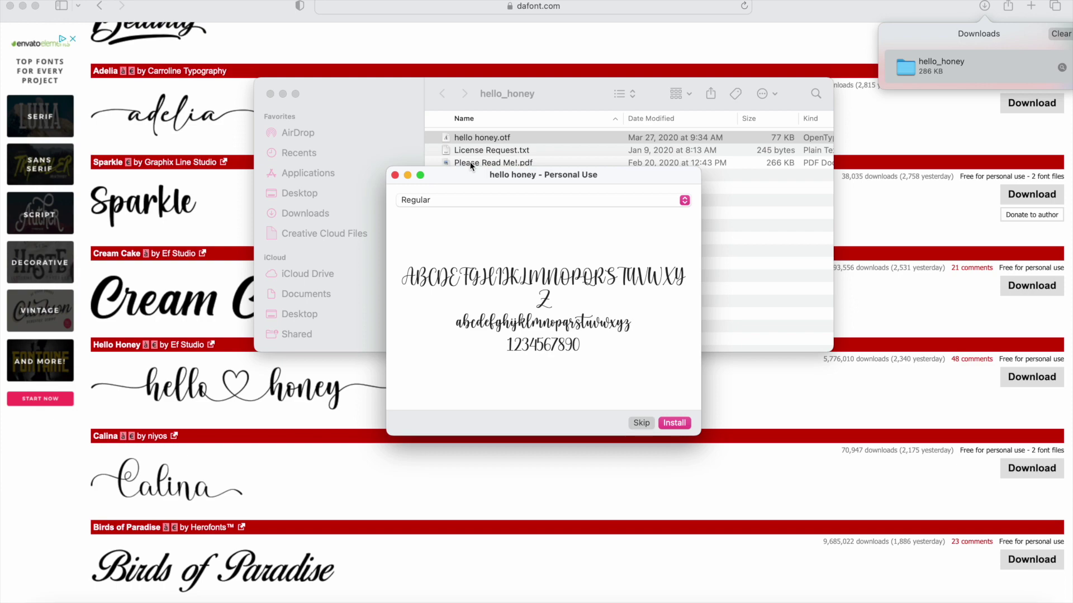
Step: Install the Hello Honey font from its Font Book preview
left_click(685, 425)
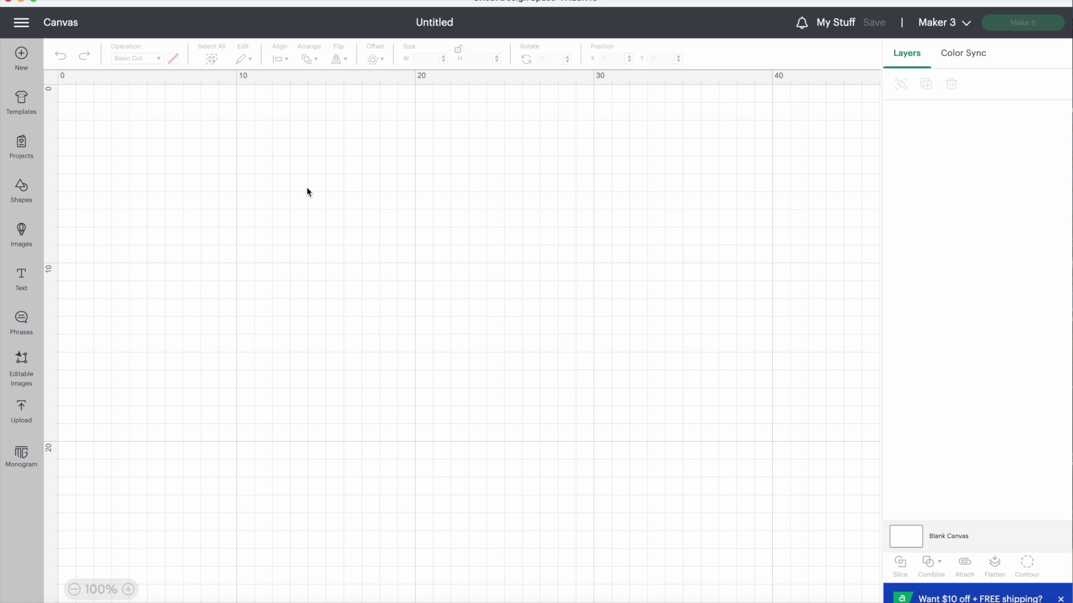
Step: Add 'welcome' text, move it up and right, and enlarge it to about 22 cm wide
left_click(23, 280)
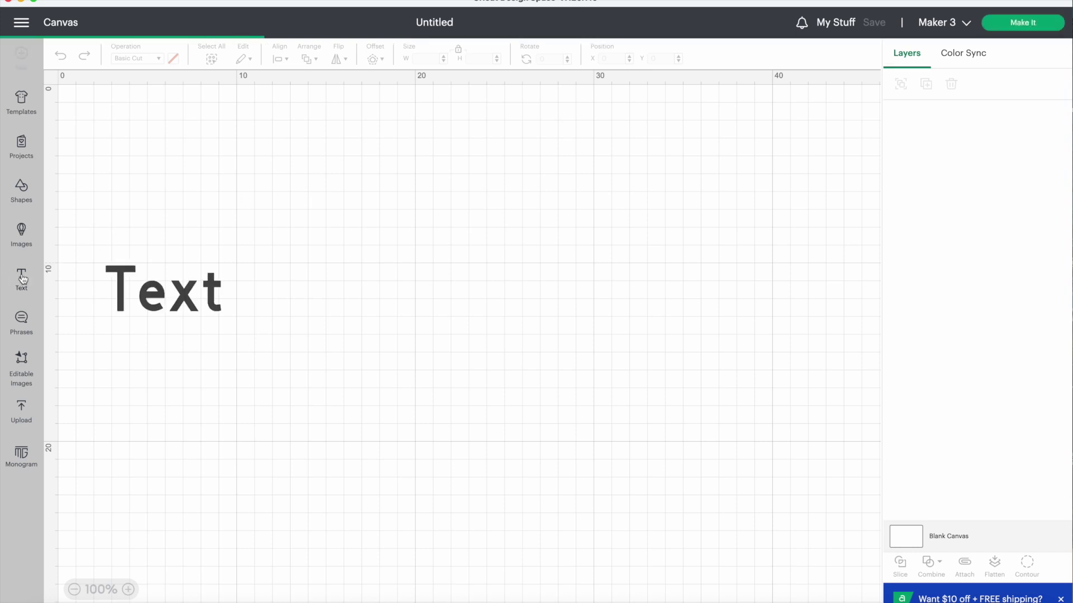
type("w")
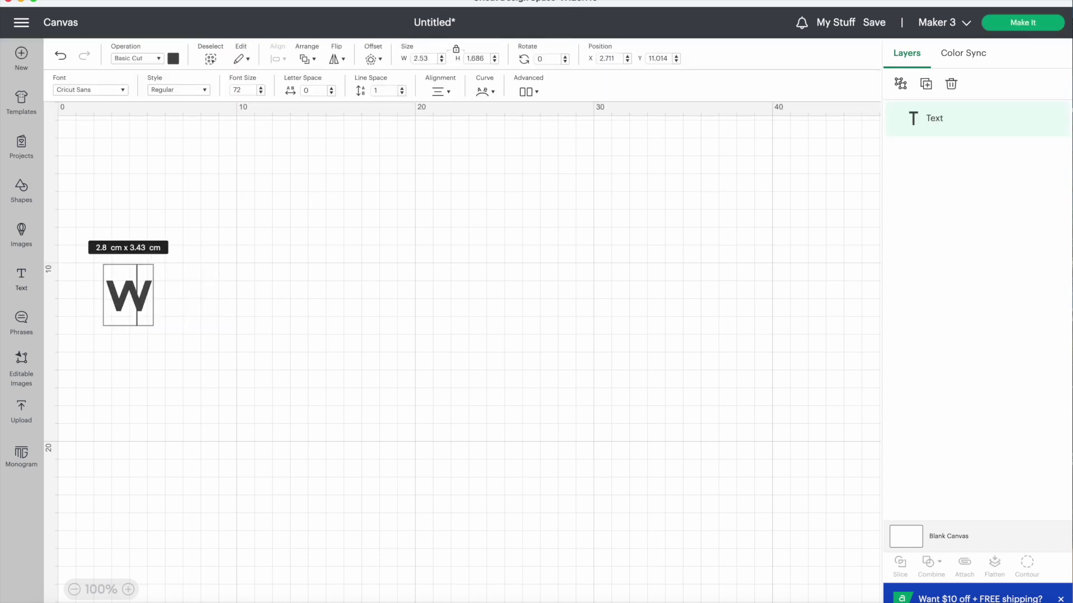
type("elcome")
left_click(243, 293)
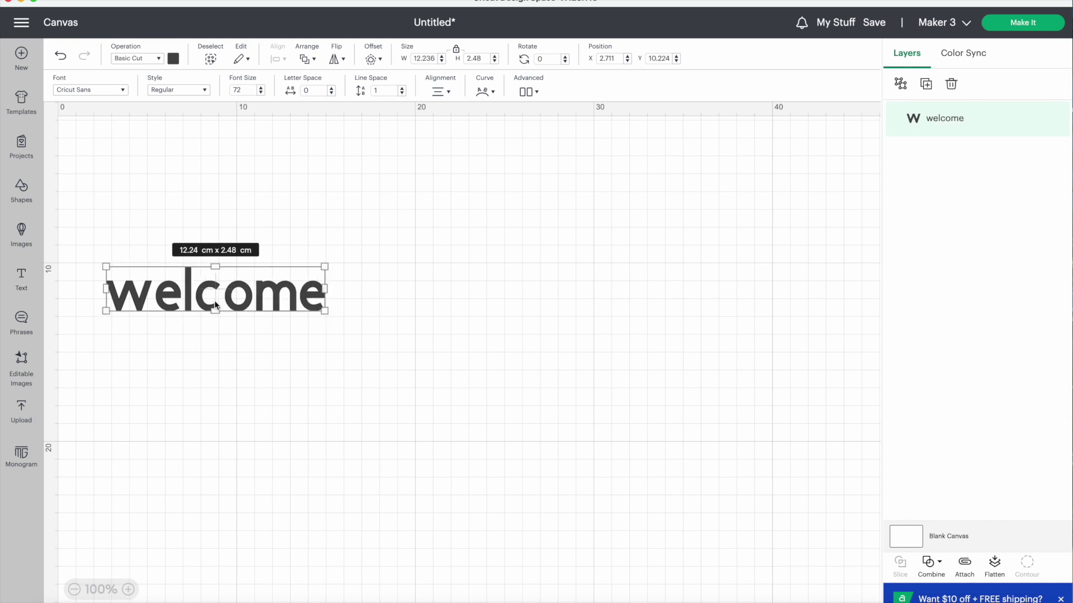
left_click_drag(243, 293, 358, 249)
left_click_drag(441, 263, 543, 304)
double_click(541, 290)
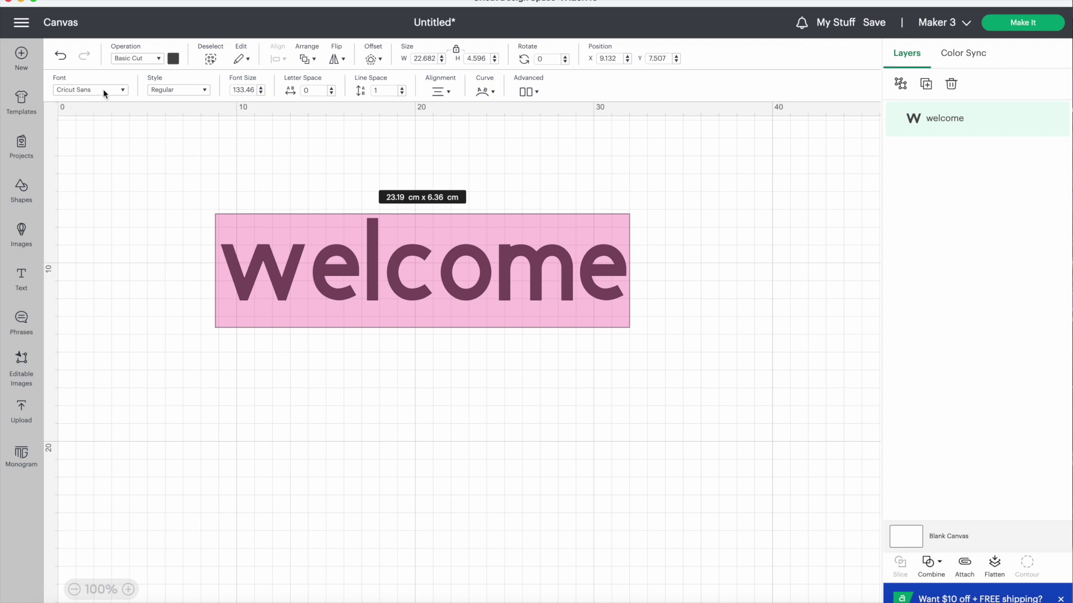
left_click(81, 89)
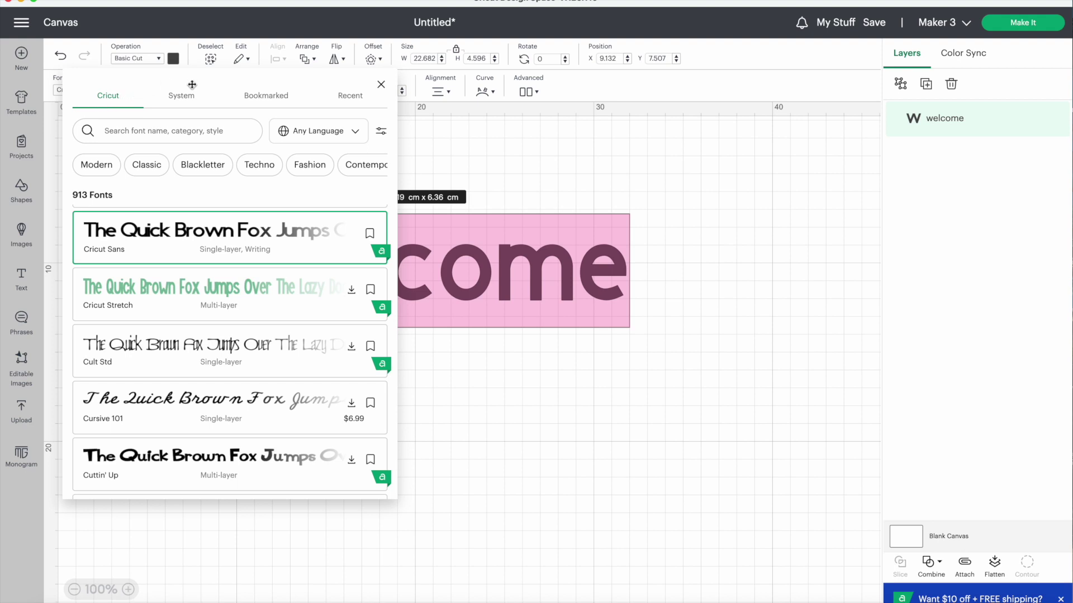
Step: Search the System fonts for 'hello' and apply 'hello honey - Personal Use' to welcome
left_click(188, 99)
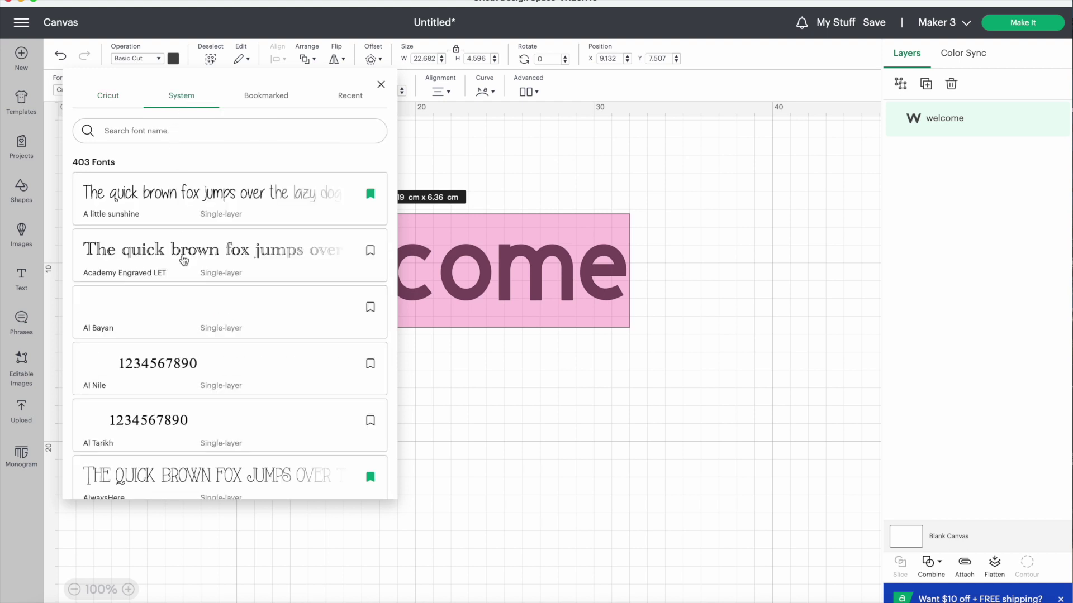
scroll(183, 260, "down", 5)
scroll(182, 261, "down", 4)
scroll(184, 261, "down", 1)
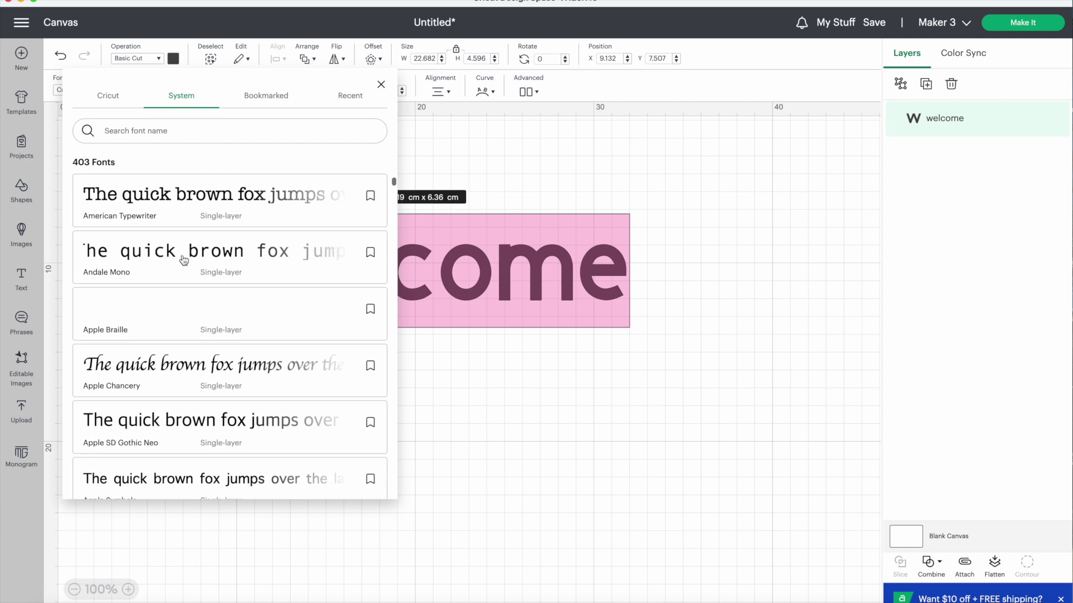
scroll(182, 260, "up", 8)
scroll(183, 260, "up", 2)
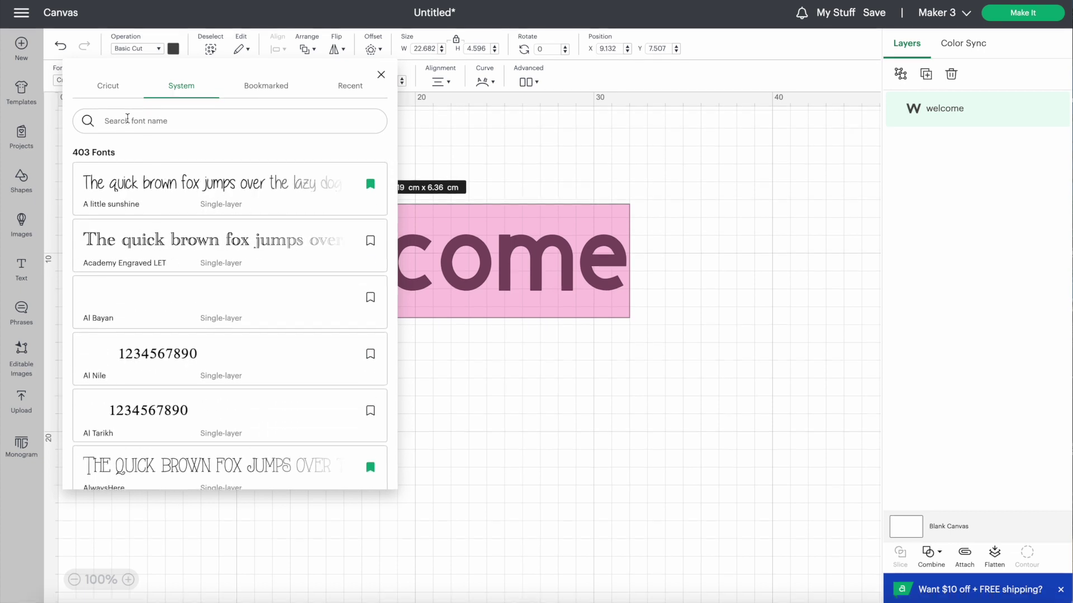
left_click(126, 121)
type("hello")
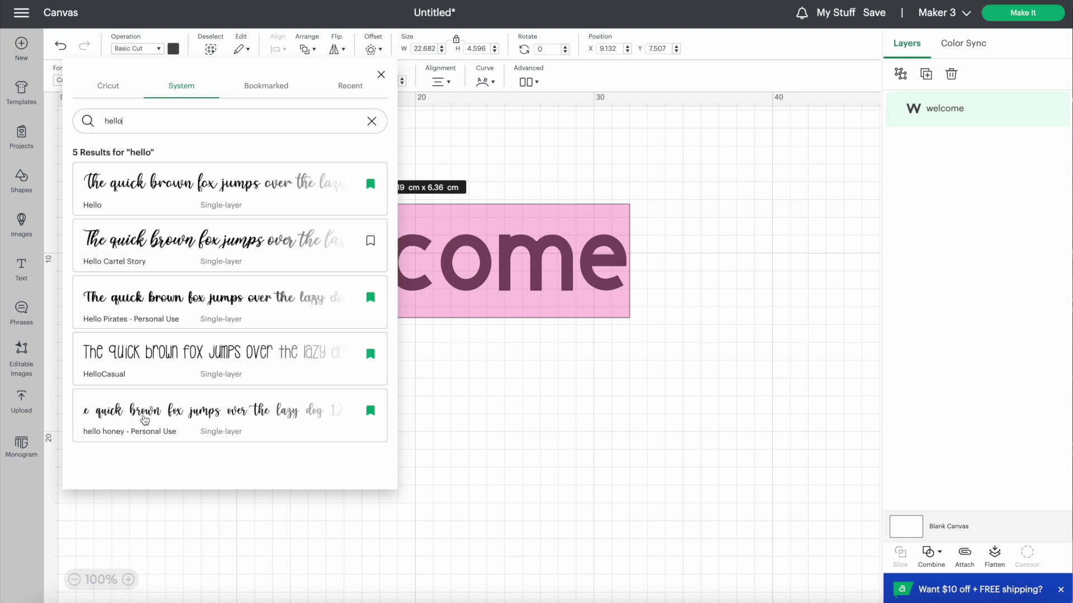
left_click(134, 418)
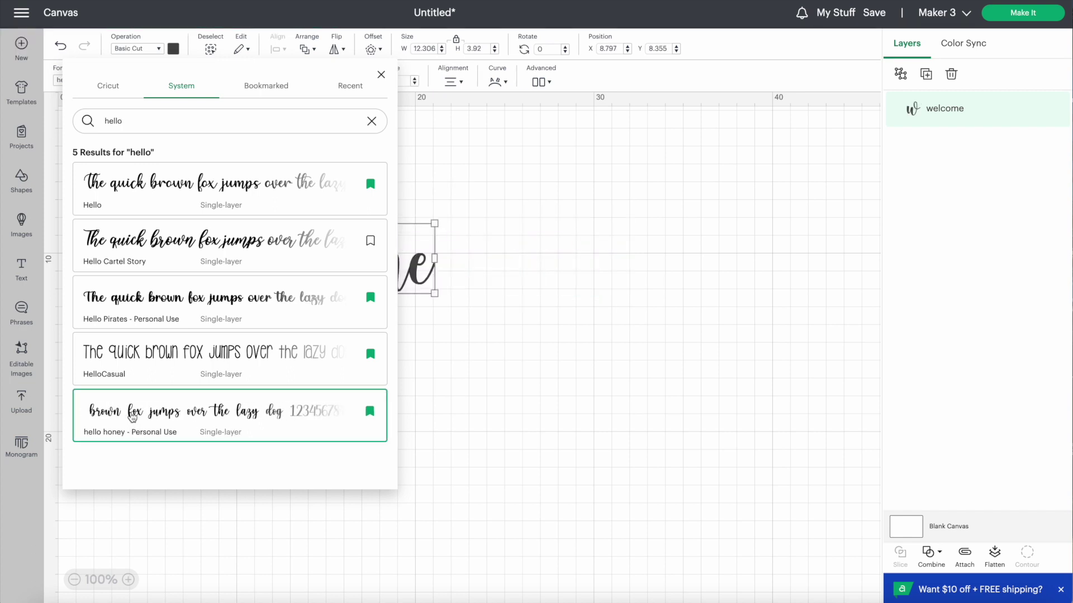
left_click(473, 399)
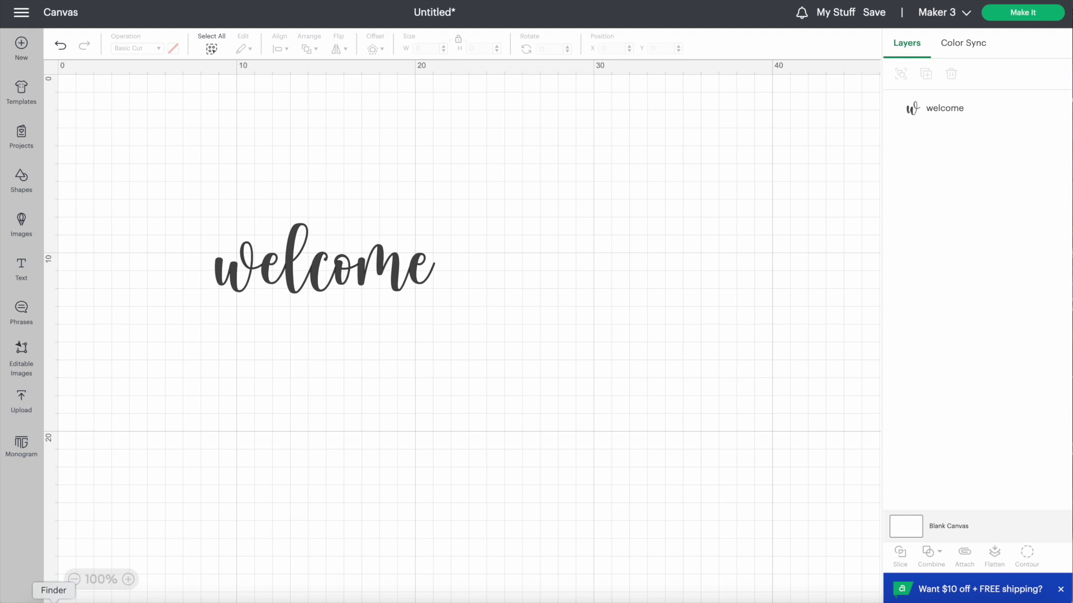
Step: Find Font Book with a Finder search for 'font book' and launch it
left_click(54, 599)
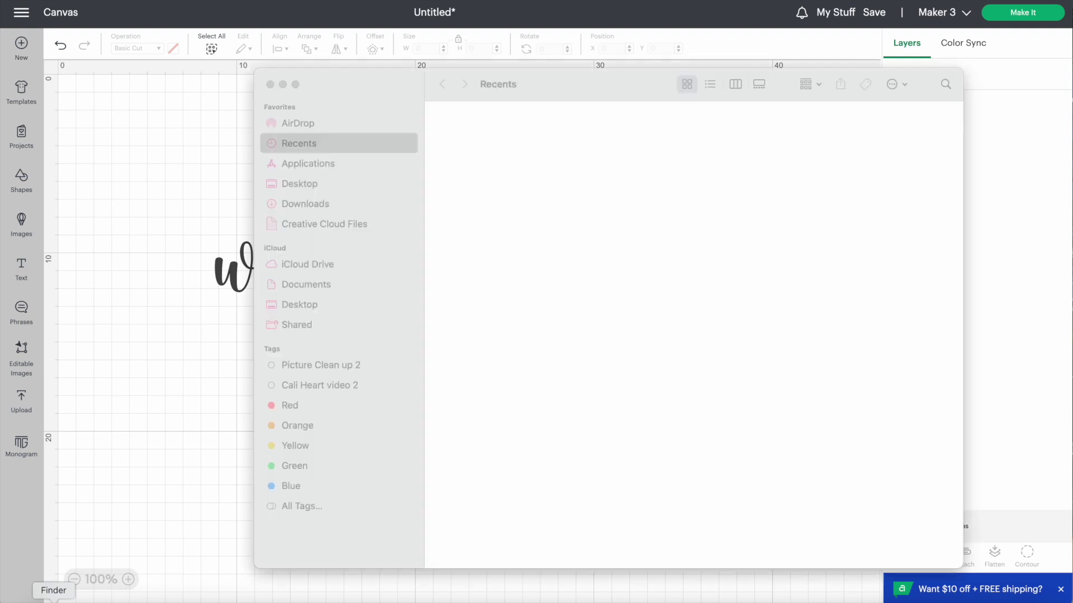
left_click(943, 84)
type("fo")
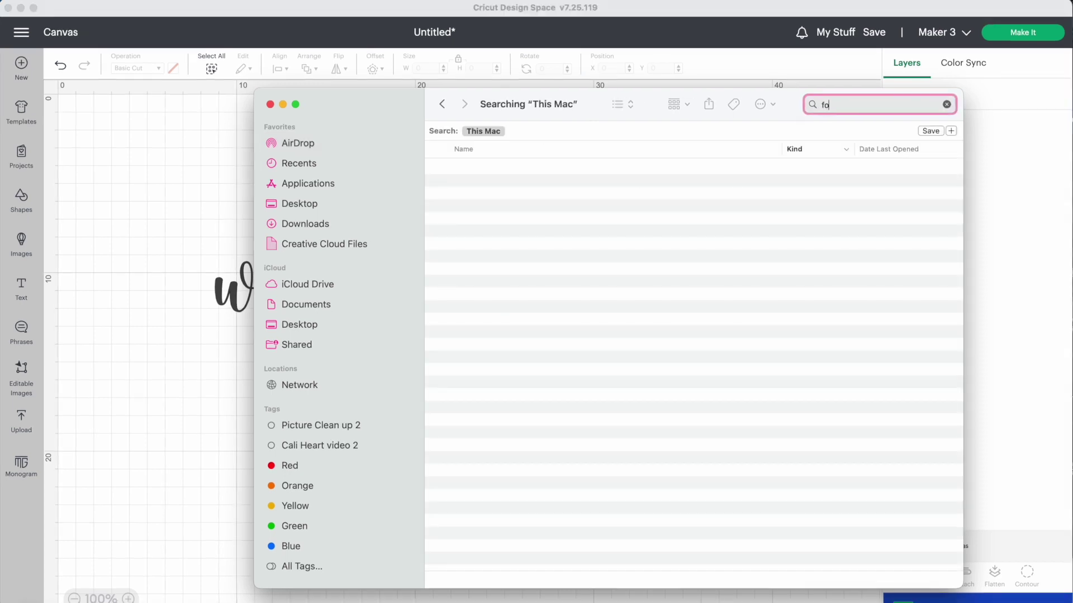
type("nt book")
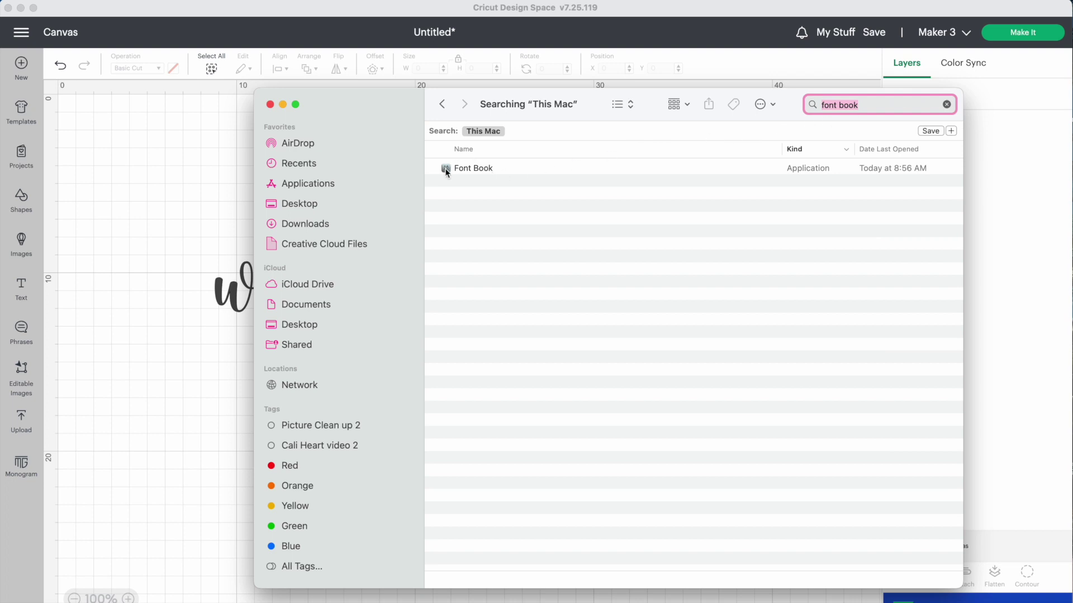
double_click(463, 169)
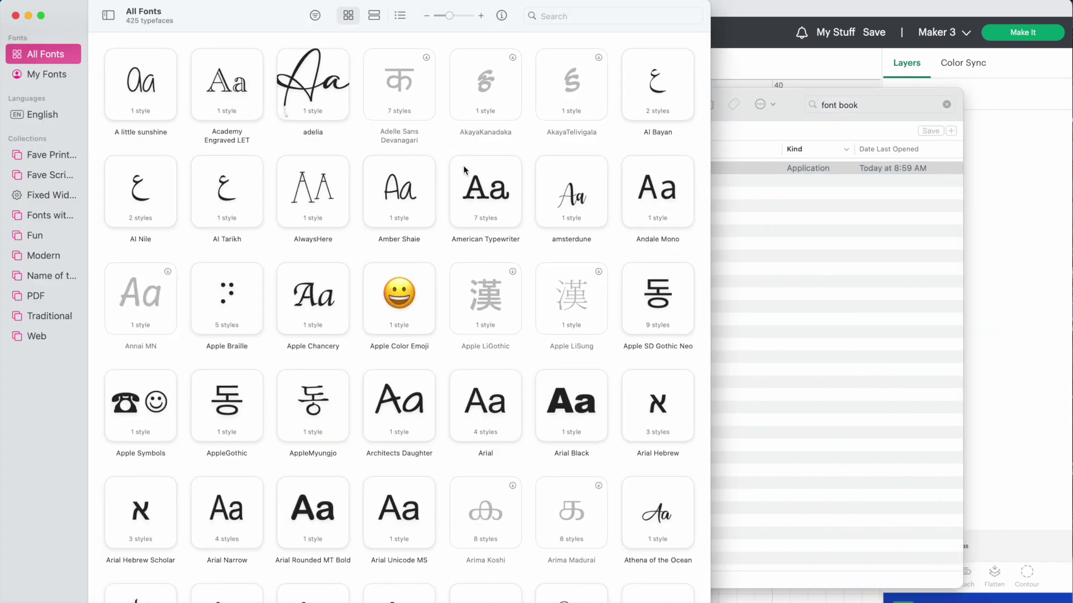
Step: Widen Font Book, preview A little sunshine, then open hello honey - Personal Use
left_click_drag(711, 258, 1068, 225)
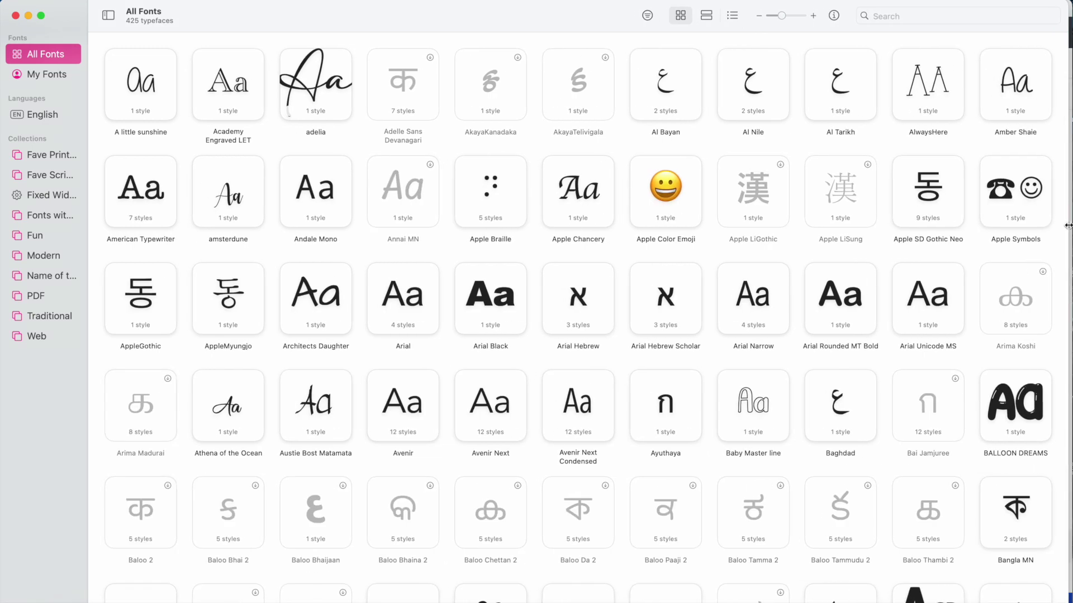
double_click(157, 91)
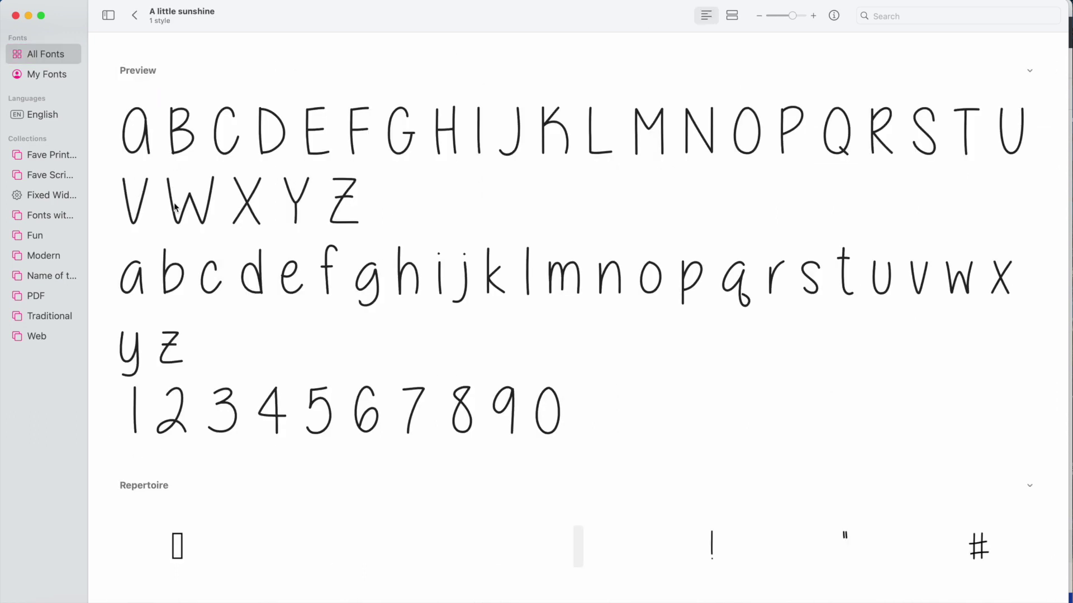
scroll(174, 207, "down", 3)
scroll(174, 207, "down", 3)
scroll(174, 208, "down", 4)
scroll(174, 208, "down", 3)
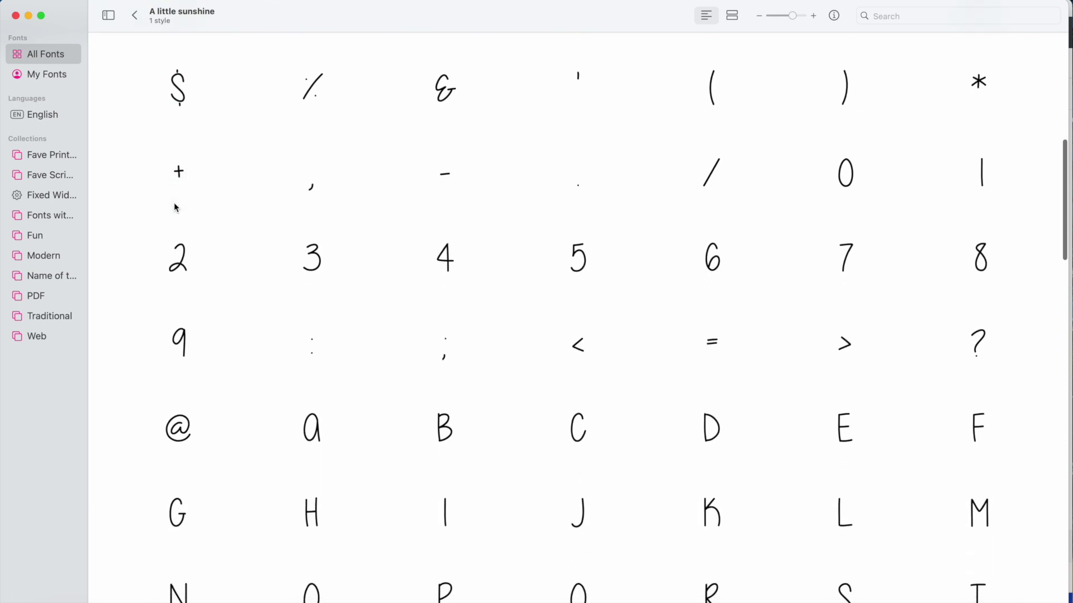
scroll(174, 207, "down", 2)
scroll(173, 202, "down", 4)
scroll(173, 202, "down", 4)
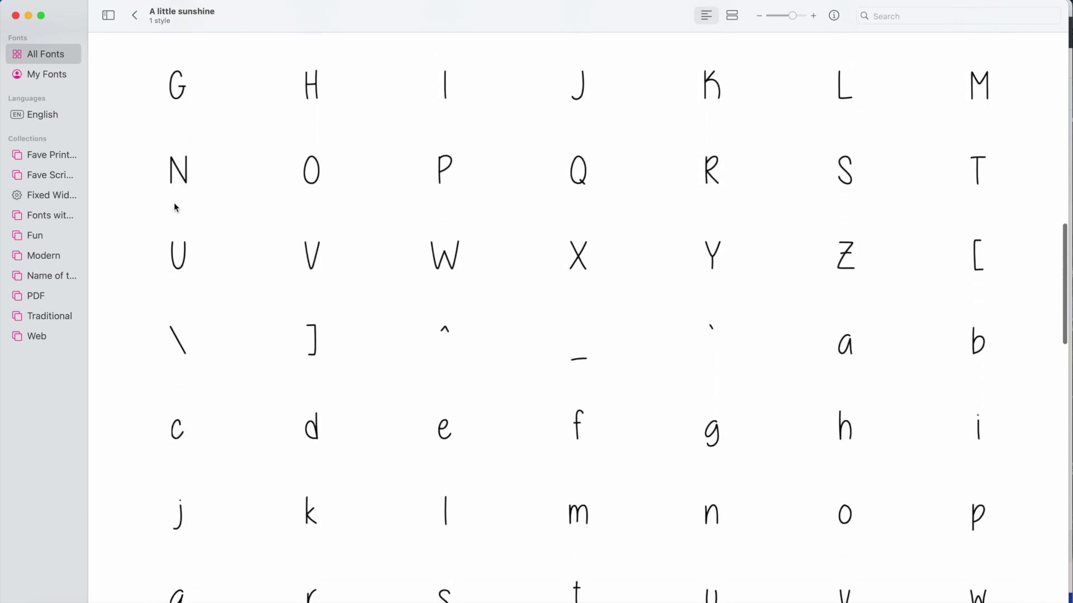
scroll(174, 202, "down", 2)
scroll(173, 202, "down", 5)
scroll(174, 207, "down", 1)
scroll(174, 201, "down", 3)
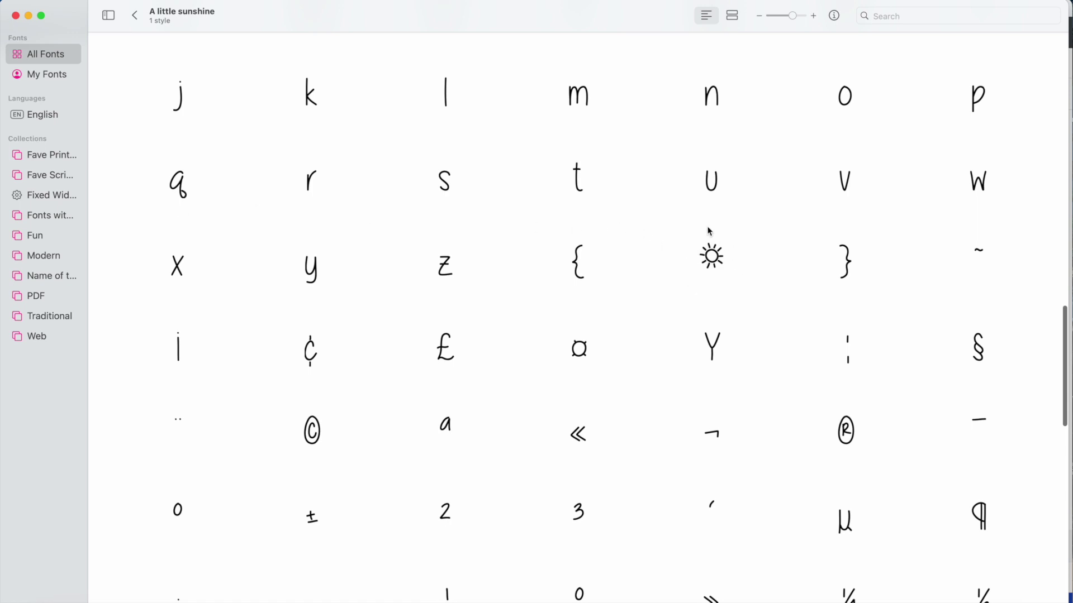
scroll(691, 260, "down", 4)
scroll(691, 260, "down", 2)
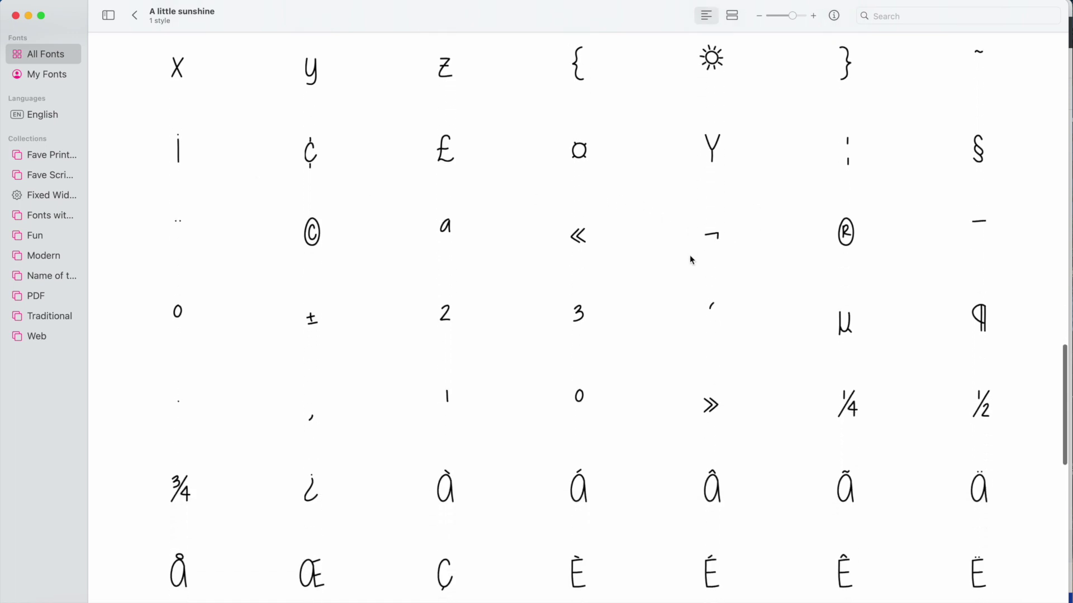
scroll(691, 259, "down", 6)
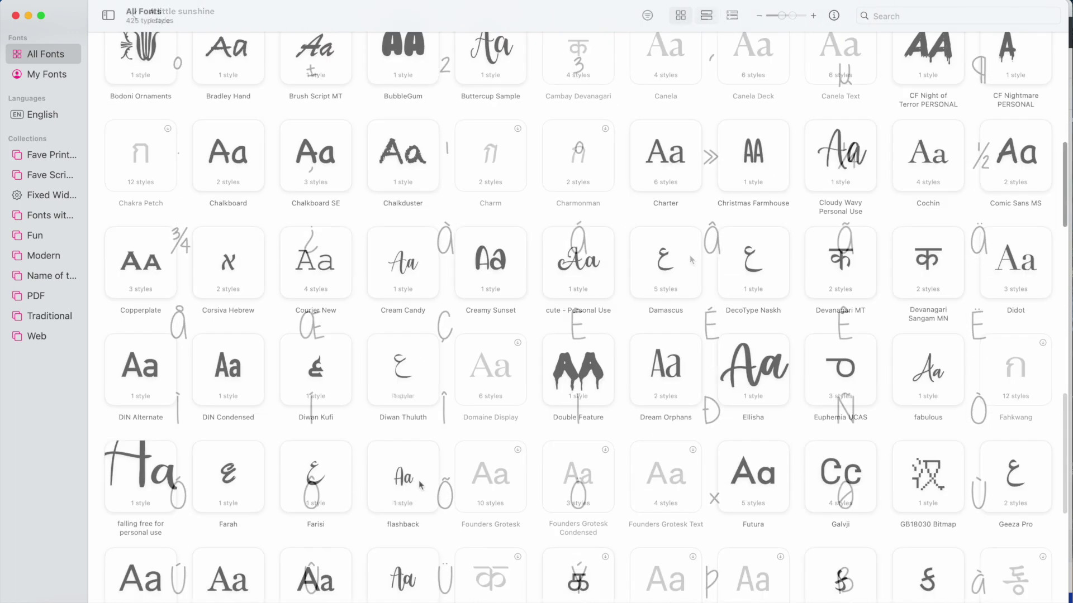
scroll(418, 481, "down", 5)
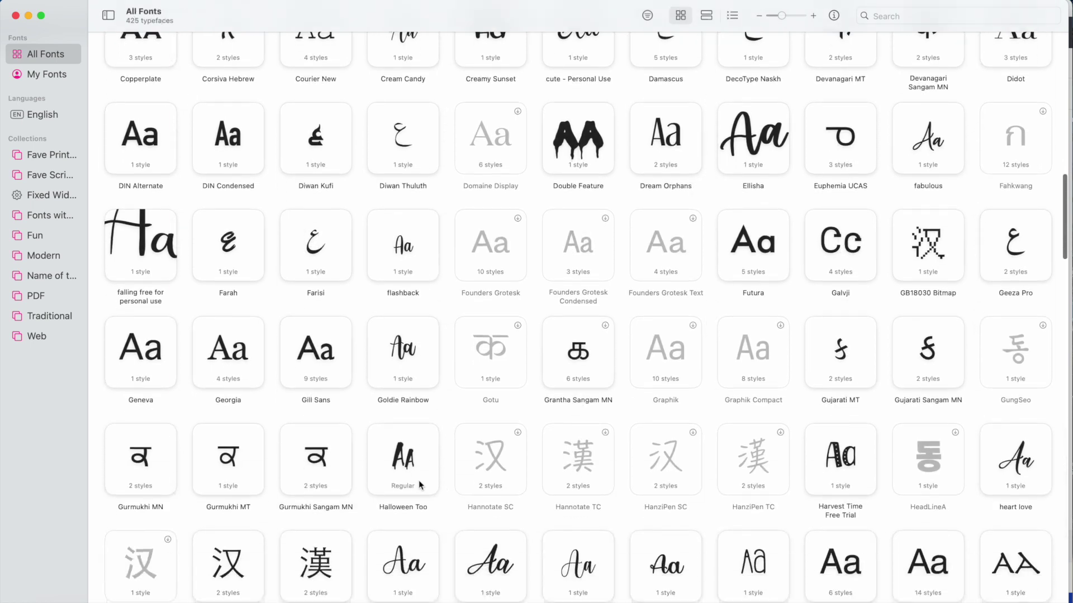
scroll(417, 480, "down", 5)
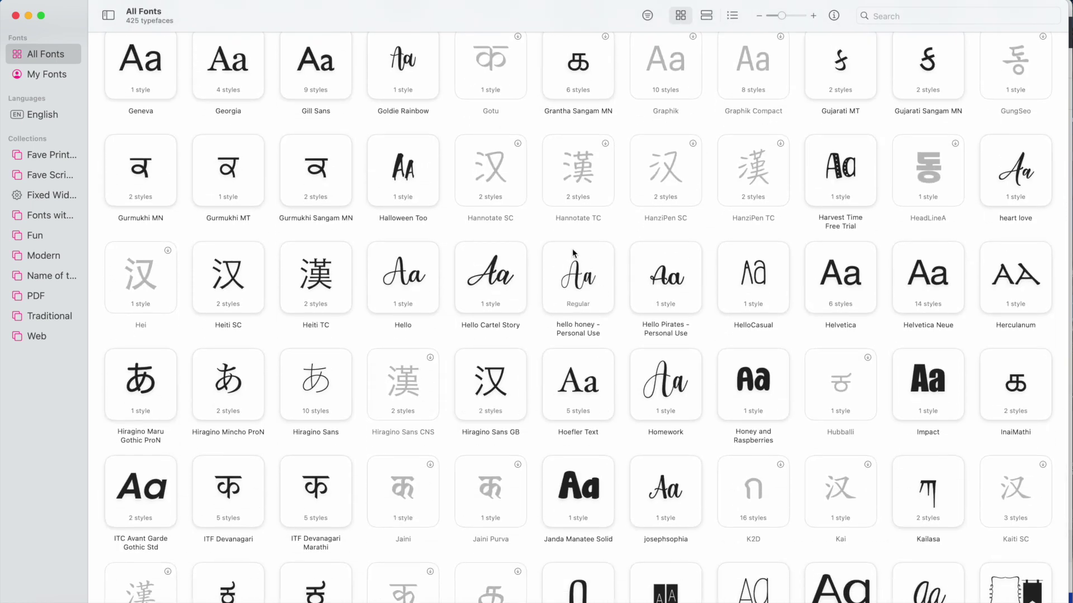
double_click(574, 286)
scroll(575, 286, "down", 3)
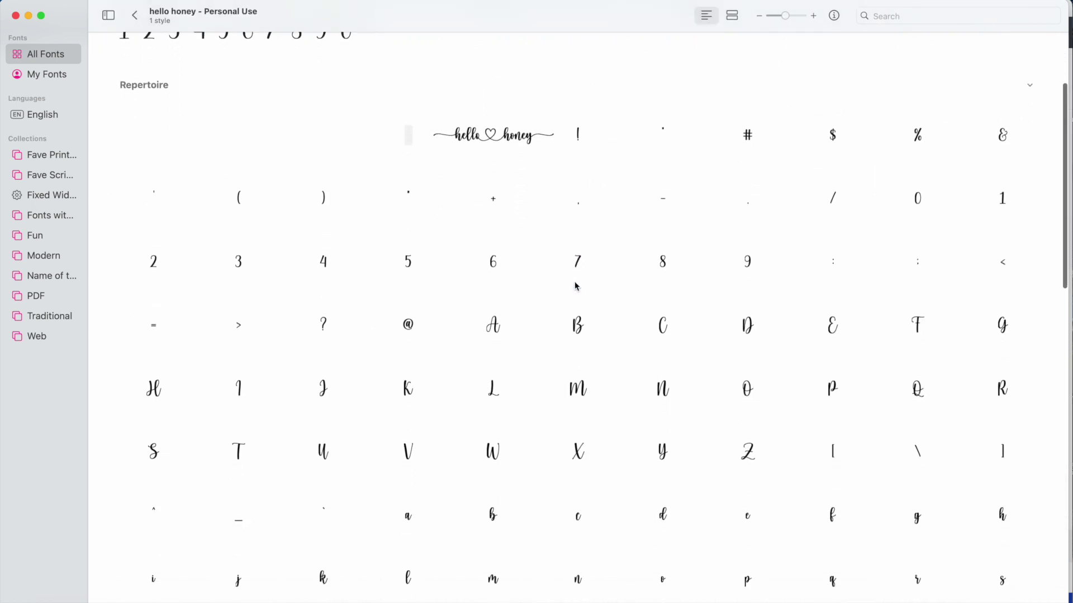
scroll(575, 286, "down", 2)
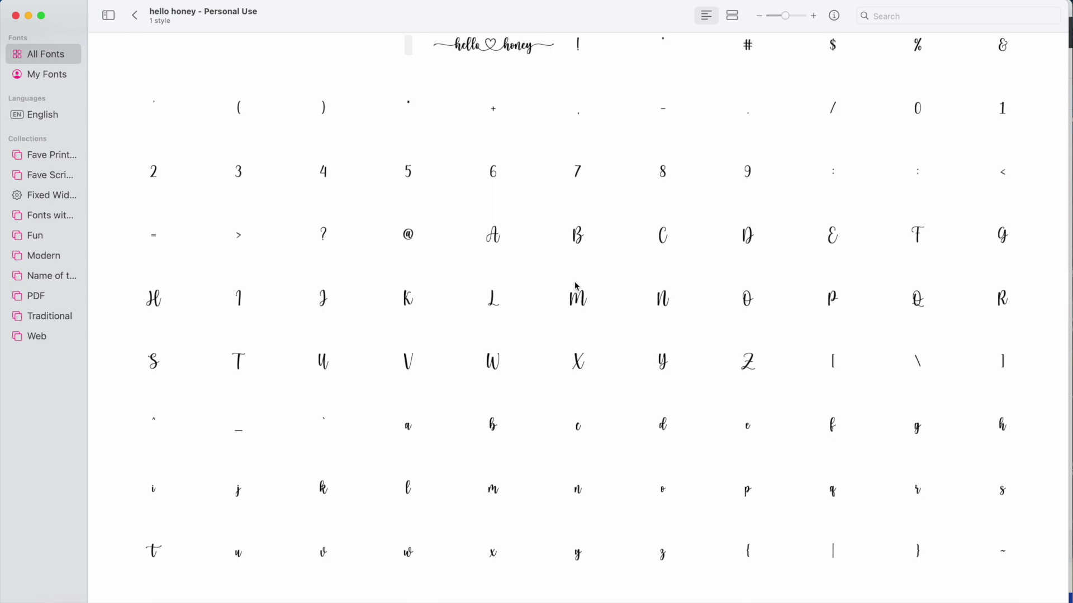
scroll(575, 286, "down", 1)
scroll(575, 286, "down", 4)
scroll(575, 286, "down", 2)
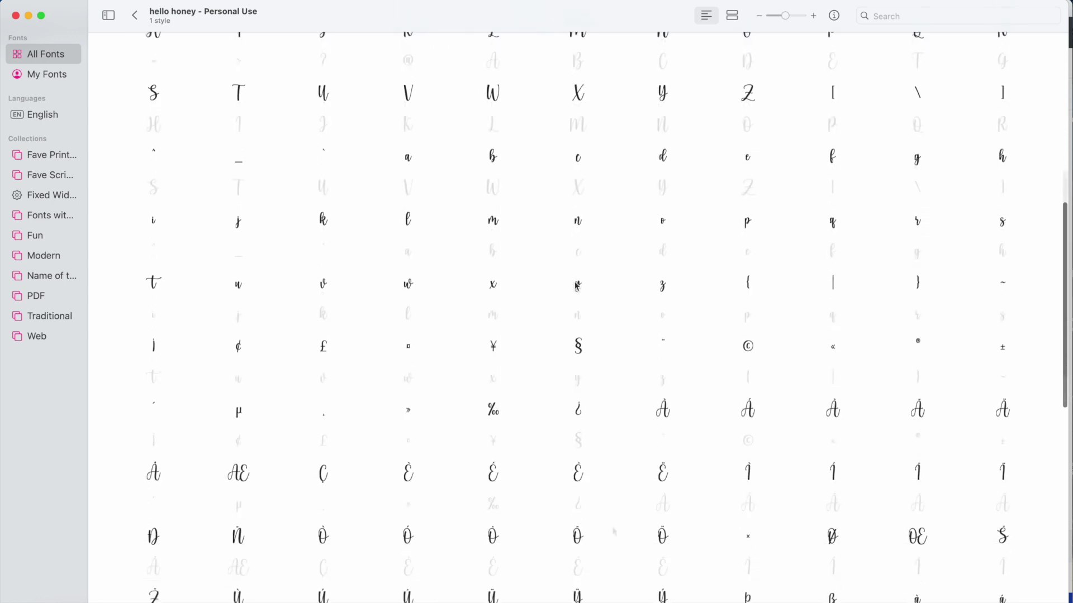
scroll(613, 531, "down", 4)
scroll(612, 532, "down", 3)
scroll(613, 532, "down", 3)
scroll(613, 532, "down", 1)
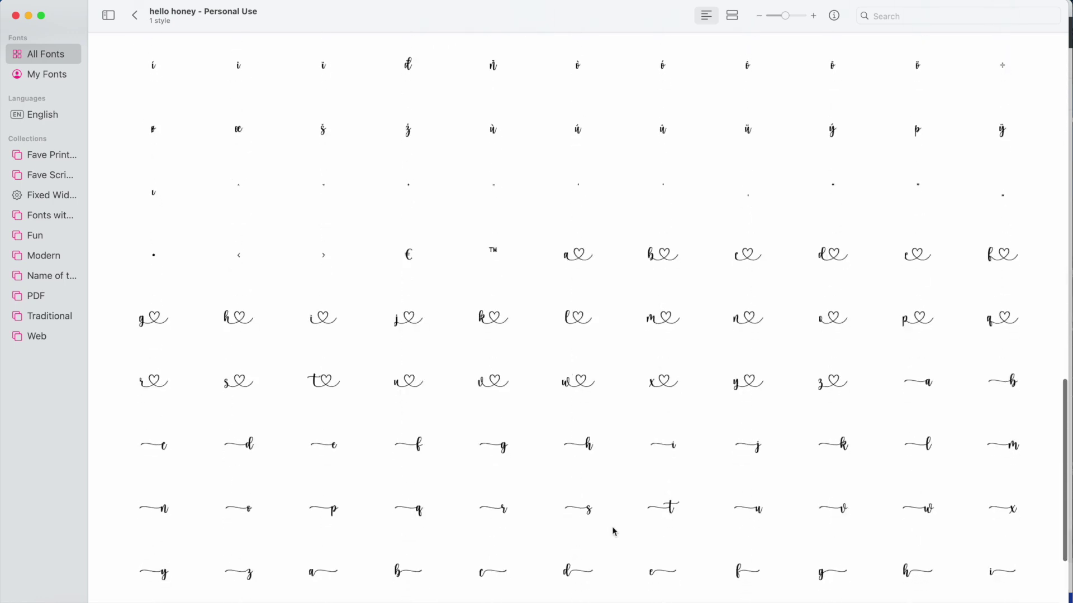
scroll(612, 532, "down", 2)
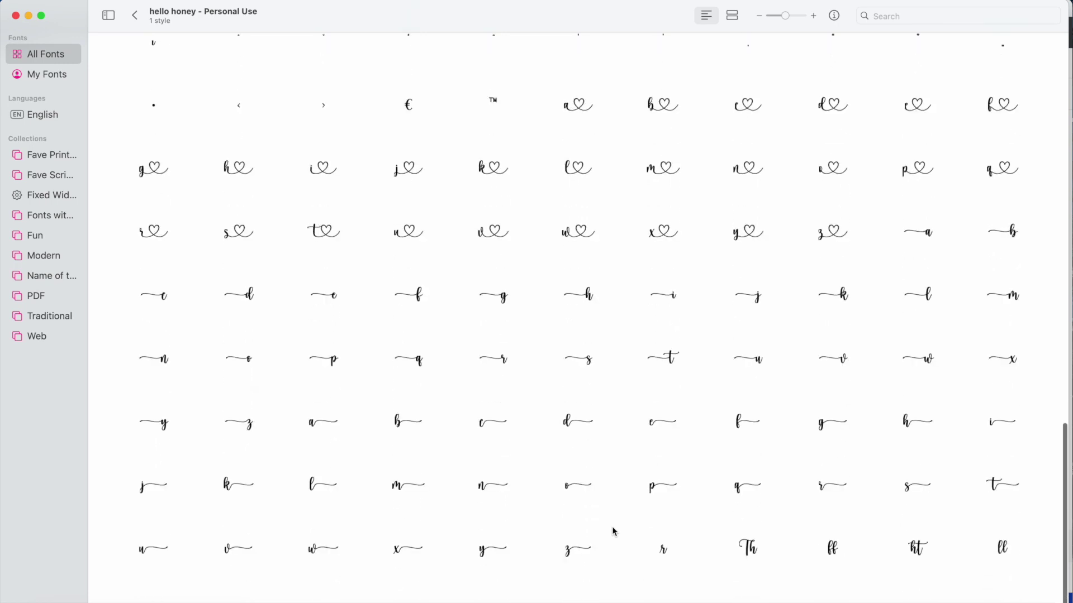
scroll(613, 531, "down", 3)
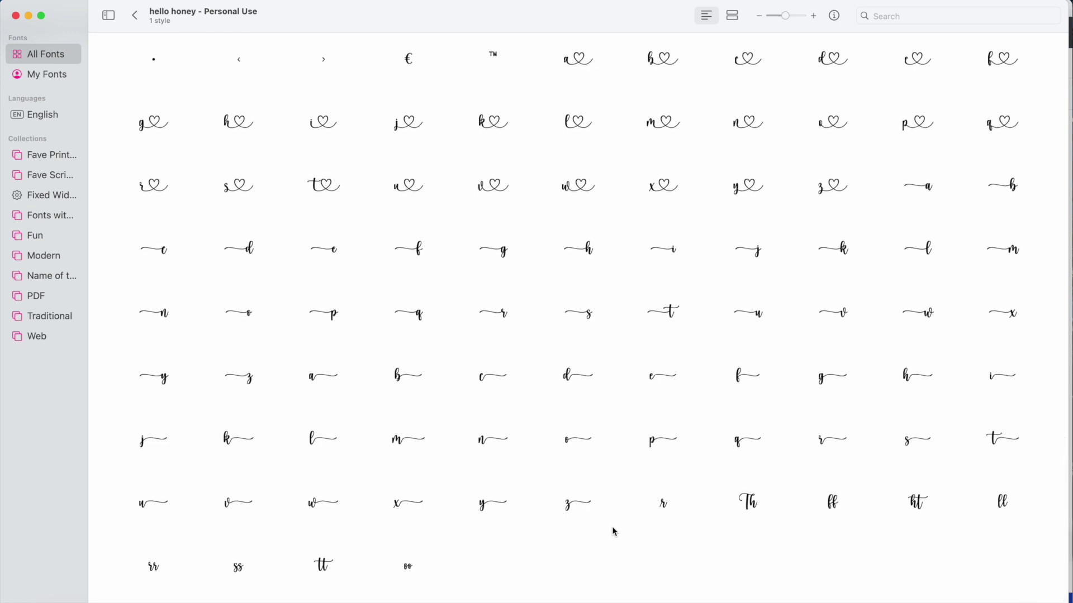
scroll(562, 295, "up", 2)
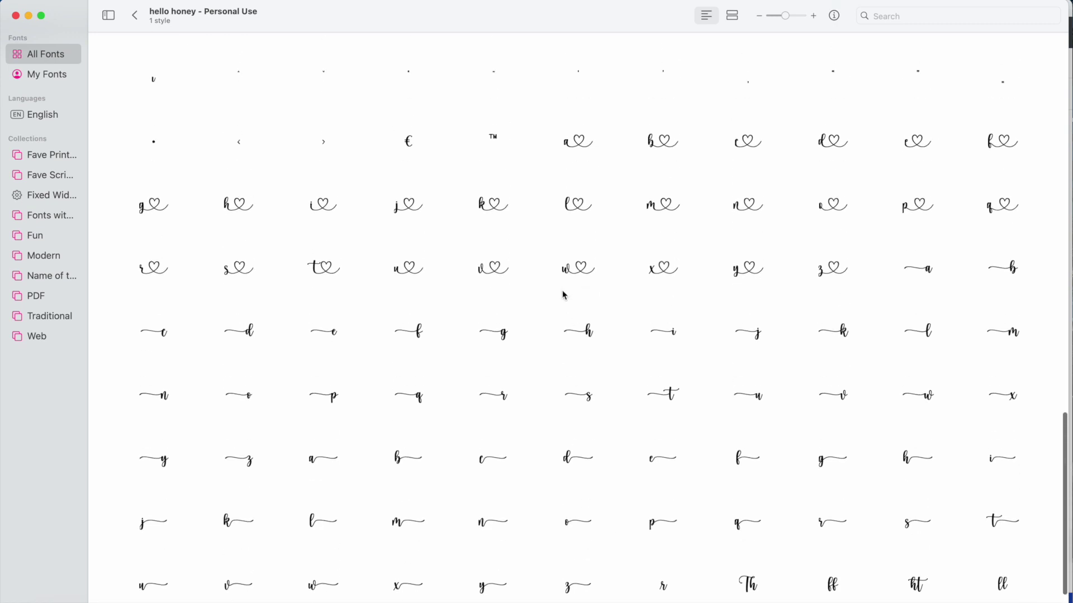
scroll(562, 295, "up", 2)
scroll(562, 296, "down", 3)
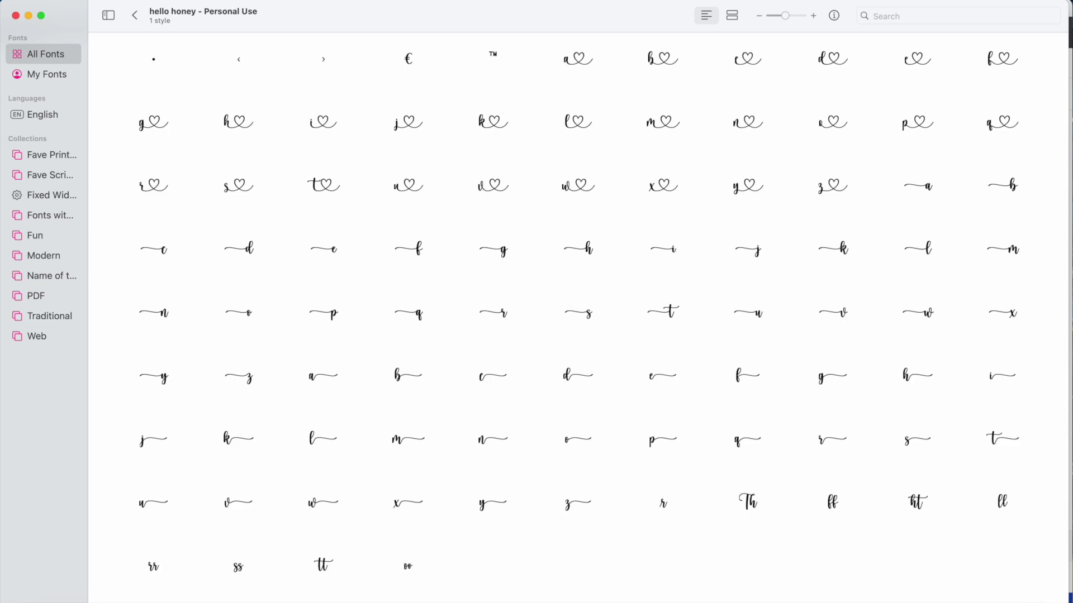
left_click_drag(1071, 590, 494, 589)
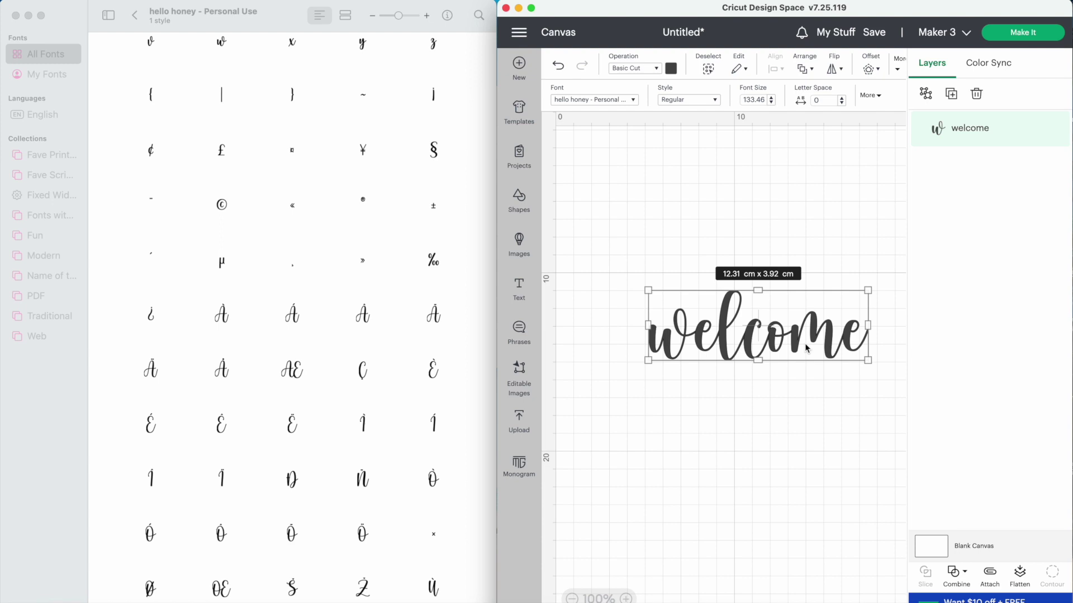
Step: Select the w in welcome and copy Hello Honey's long-tailed swash w from Font Book
double_click(690, 343)
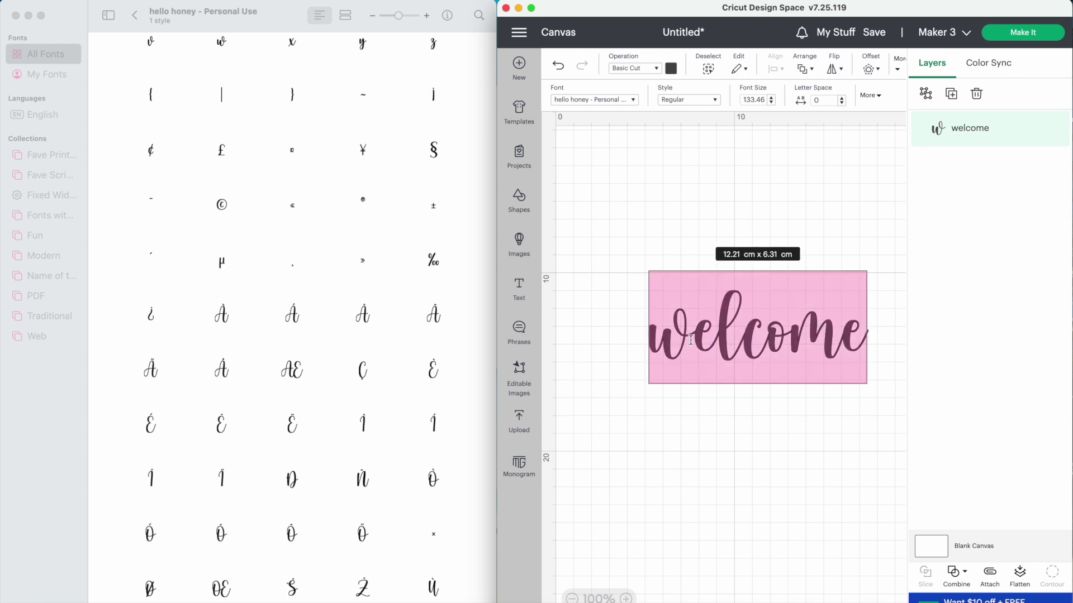
left_click(691, 341)
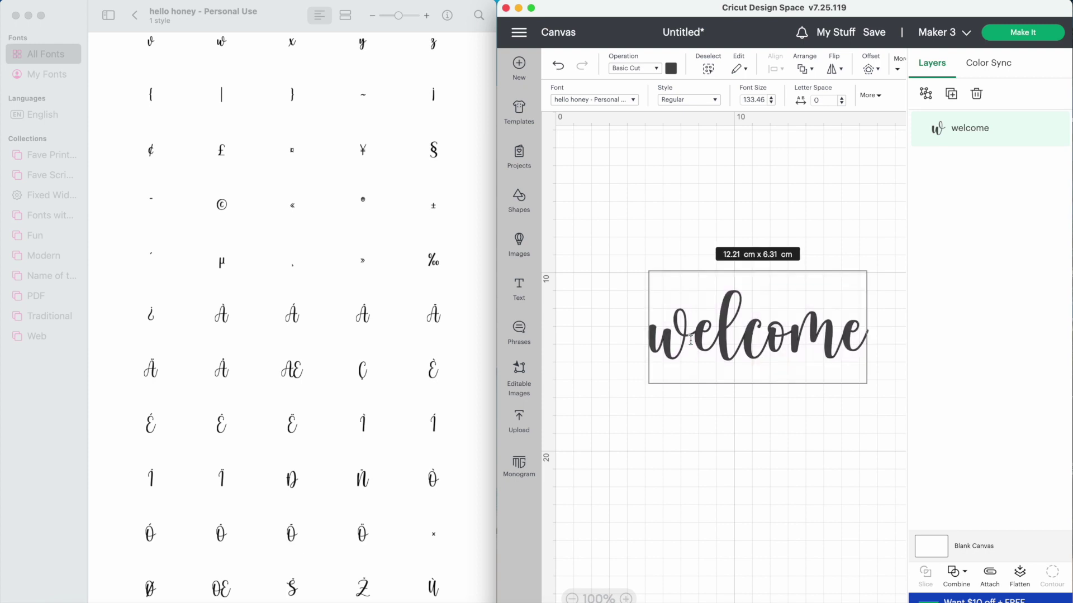
left_click_drag(674, 339, 668, 338)
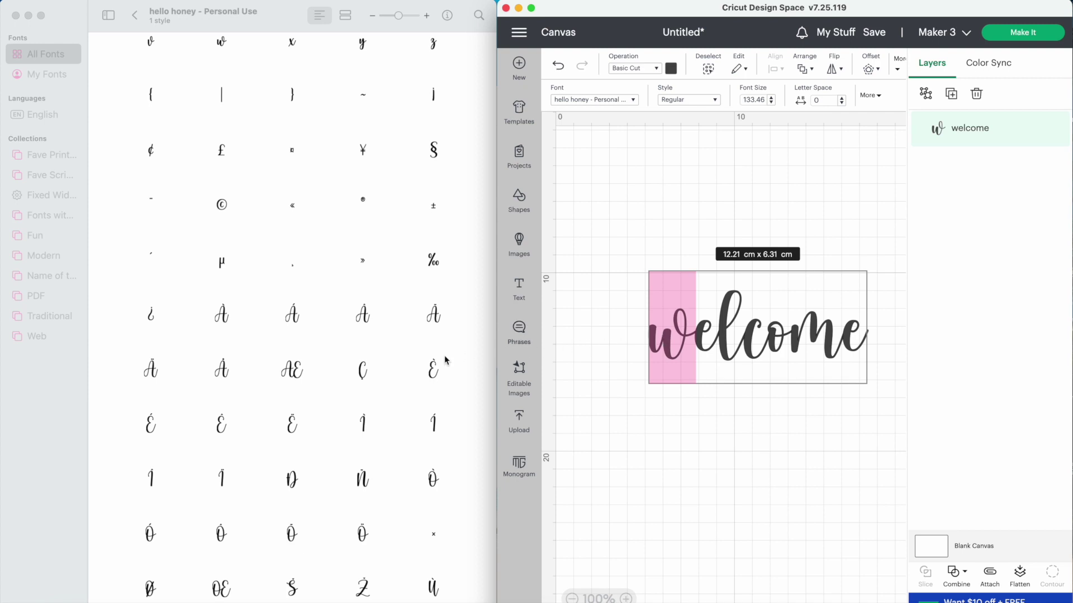
left_click(402, 367)
scroll(401, 367, "down", 5)
scroll(401, 367, "down", 5)
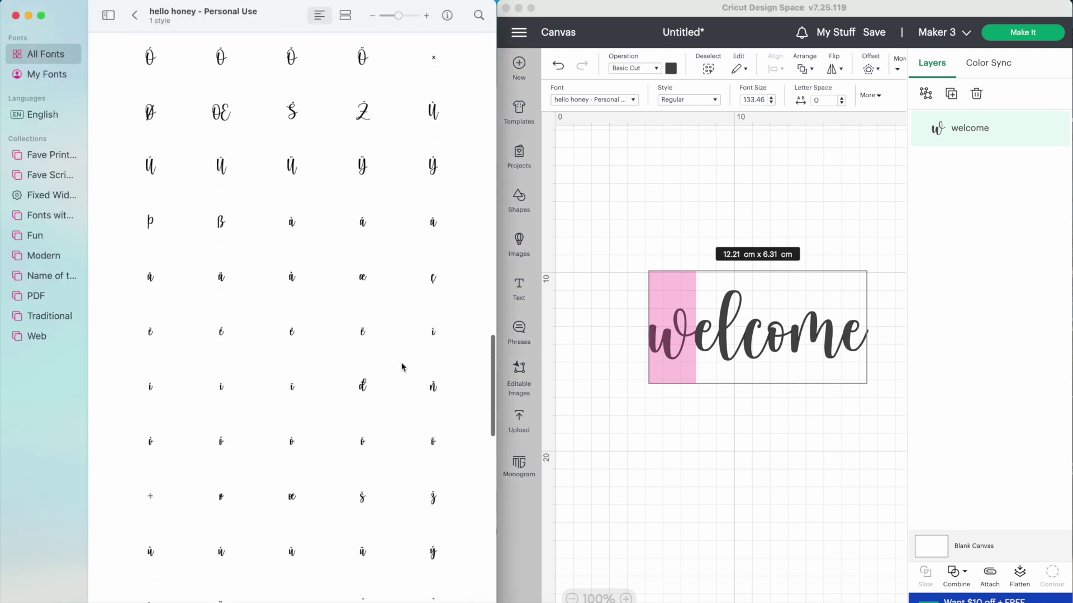
scroll(401, 367, "down", 5)
scroll(401, 368, "down", 5)
scroll(402, 367, "down", 5)
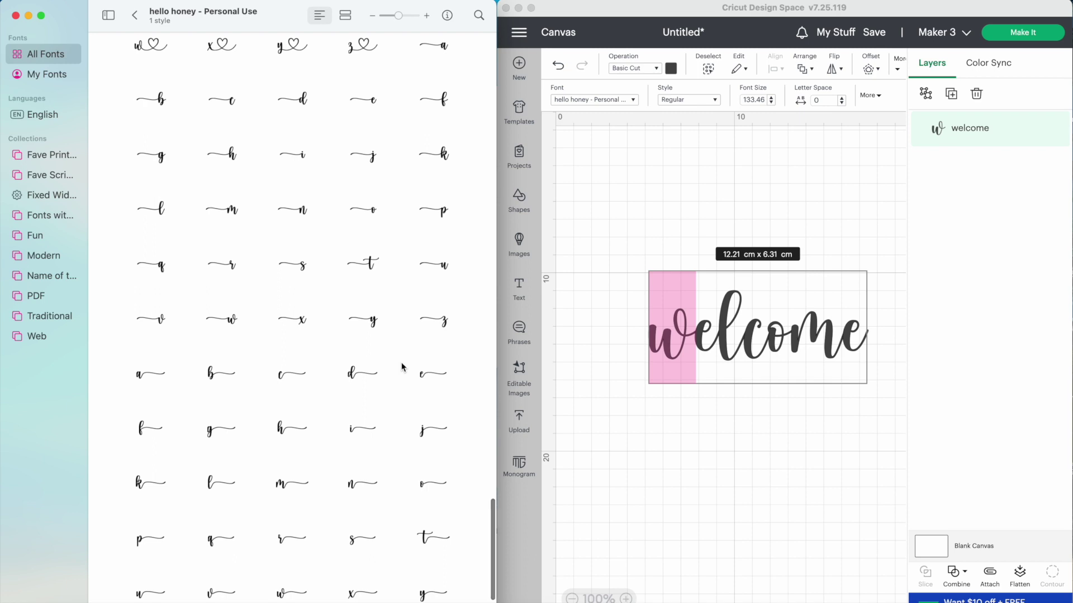
mouse_move(221, 319)
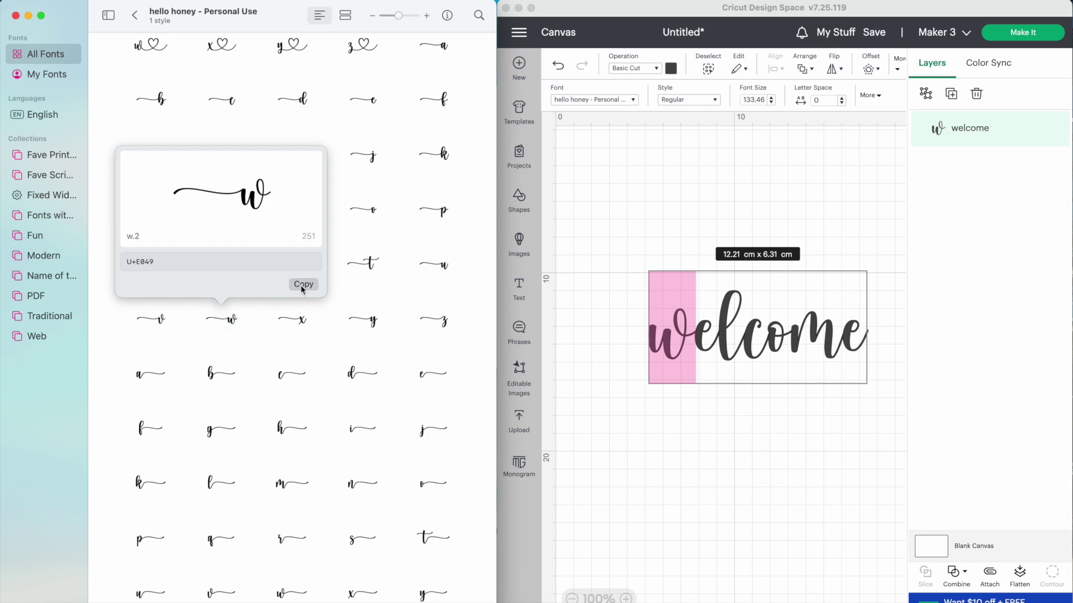
left_click(681, 344)
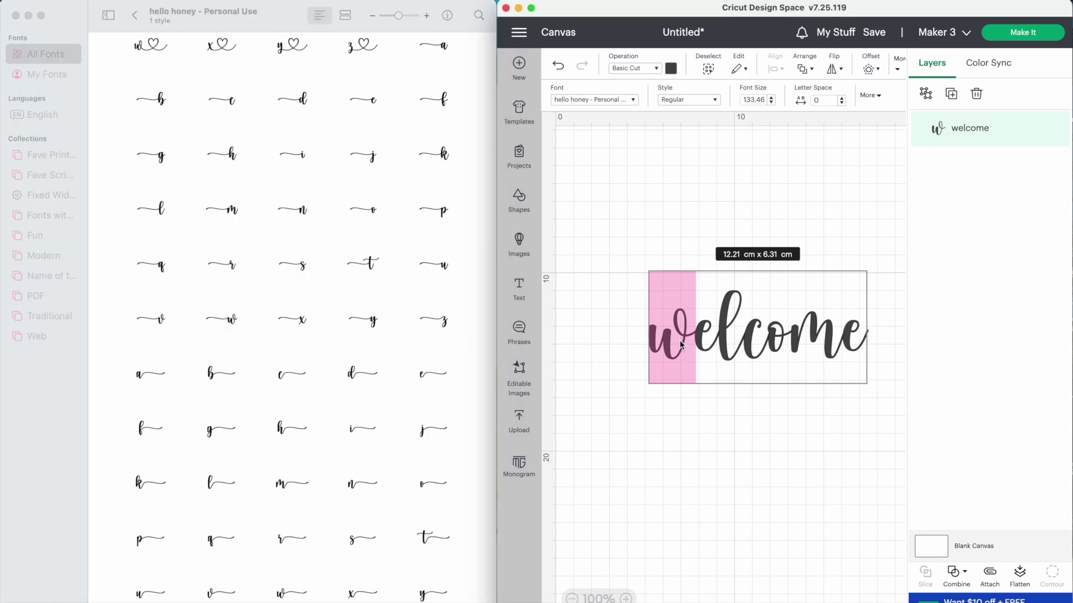
Step: Paste the swash w in place of the deleted w, then shift welcome left and down
key("BackSpace")
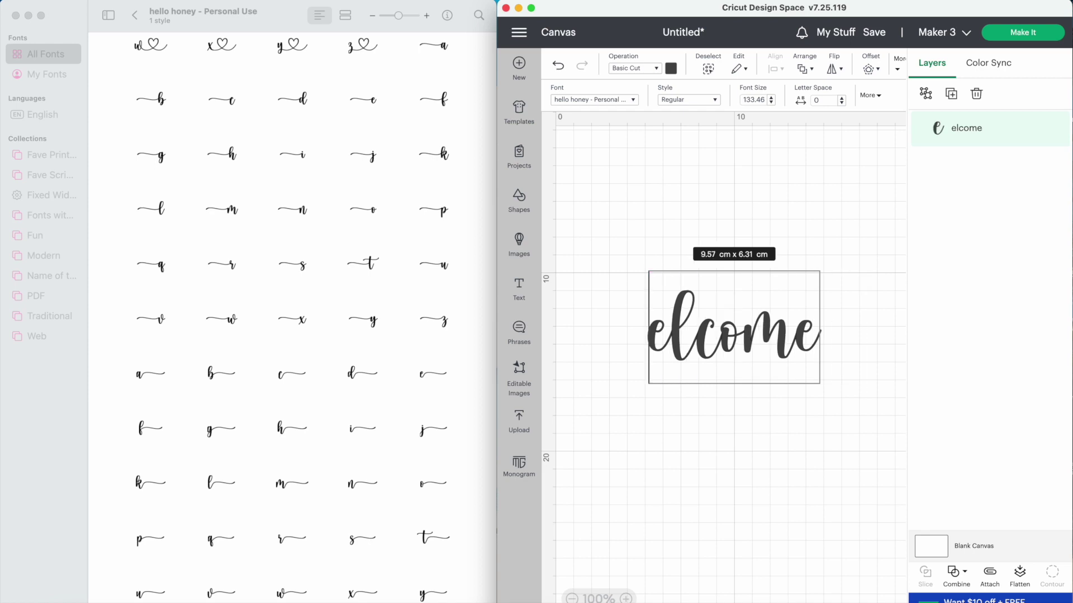
right_click(651, 335)
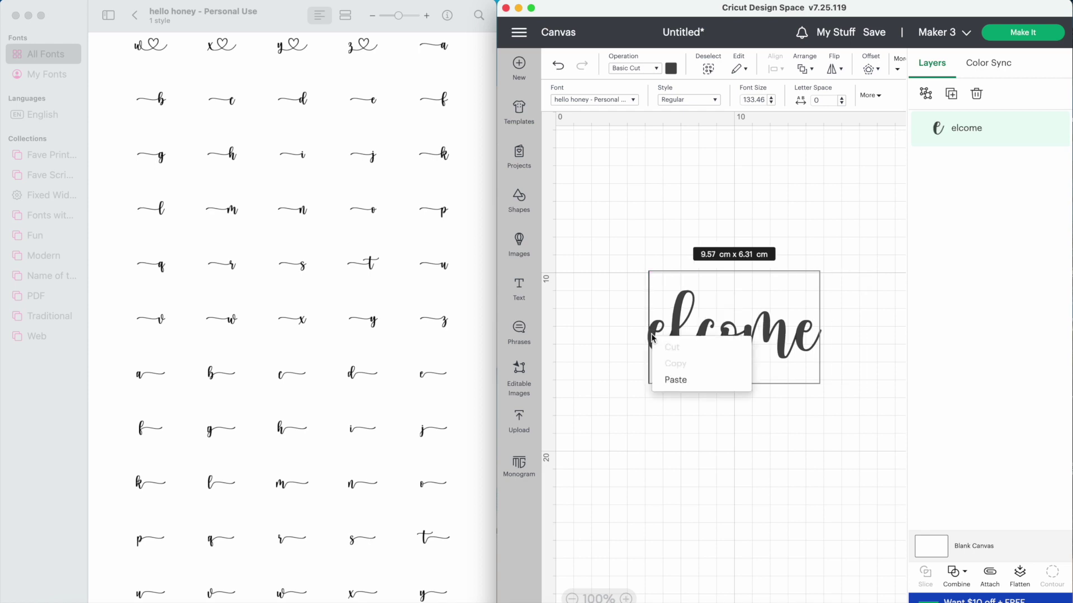
left_click(665, 379)
left_click(692, 441)
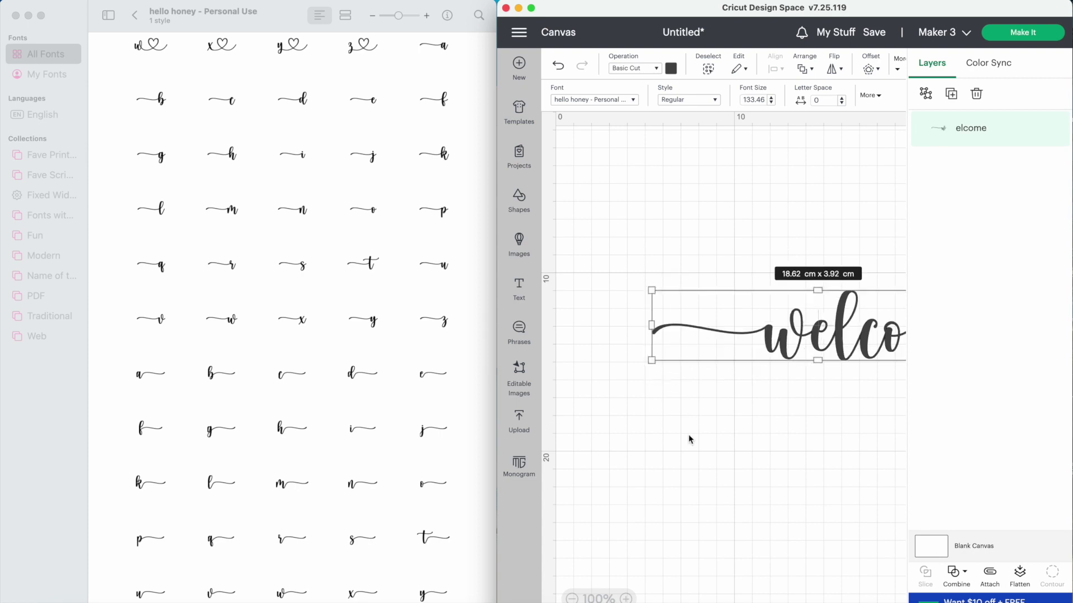
left_click_drag(806, 326, 723, 344)
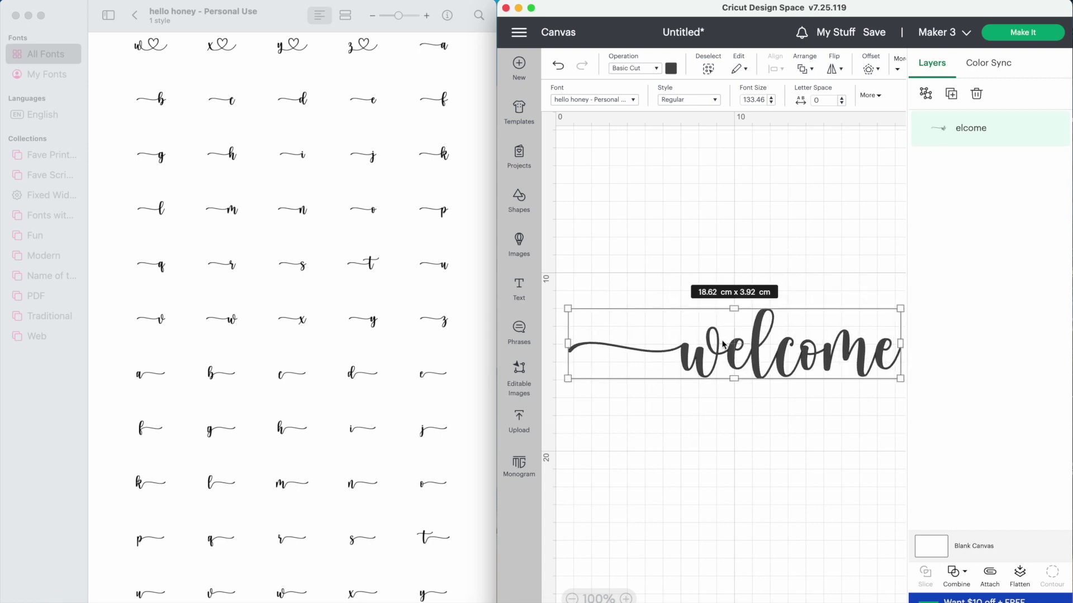
left_click_drag(486, 413, 366, 413)
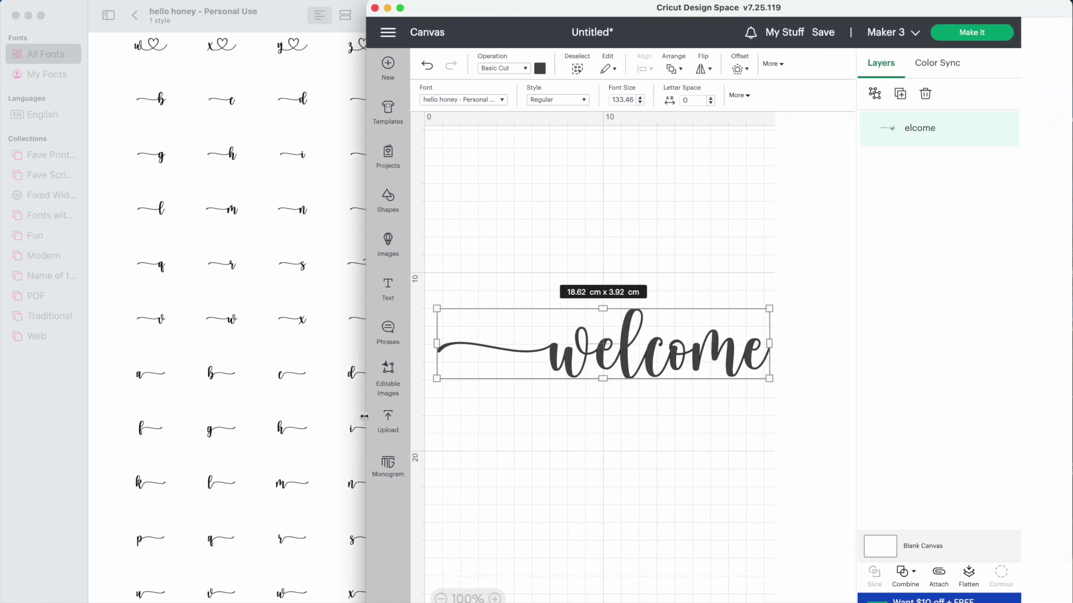
Step: Select welcome's last e and paste Hello Honey's tailed swash e over it
double_click(745, 344)
left_click_drag(745, 344, 769, 350)
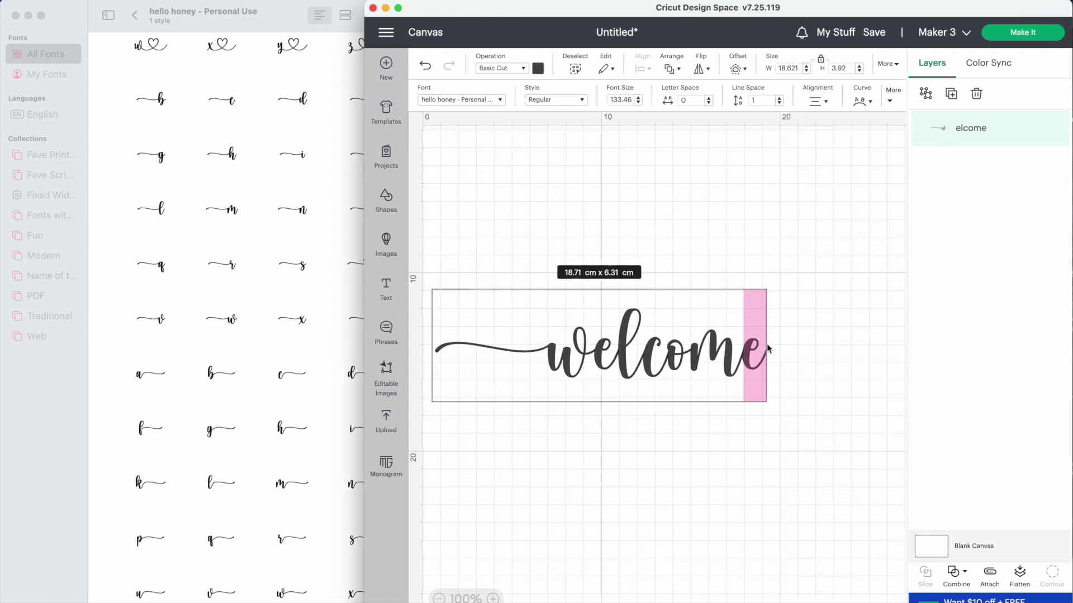
left_click(269, 316)
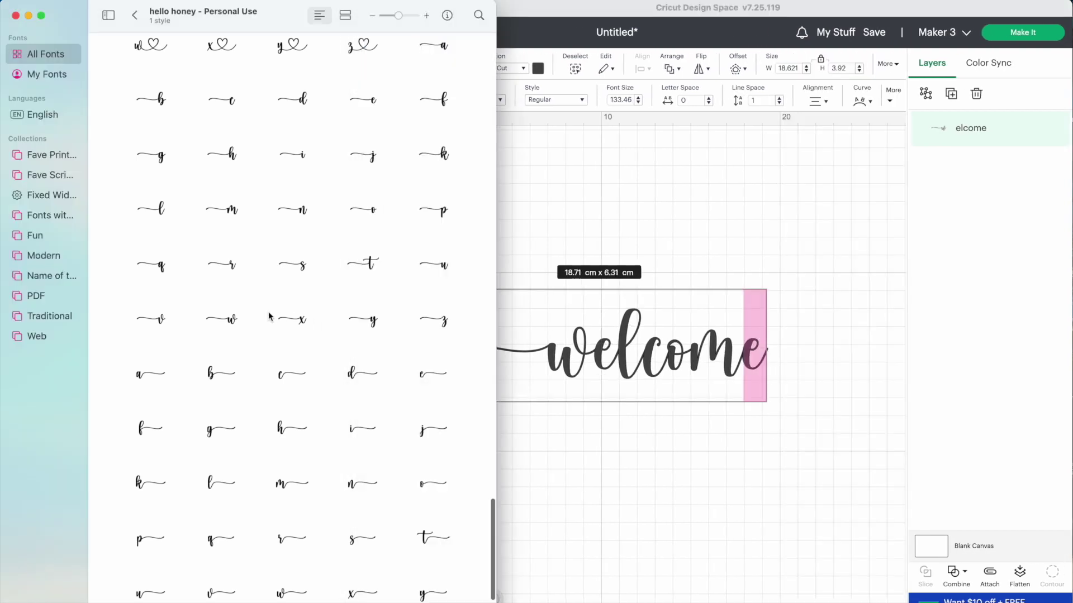
scroll(277, 318, "down", 1)
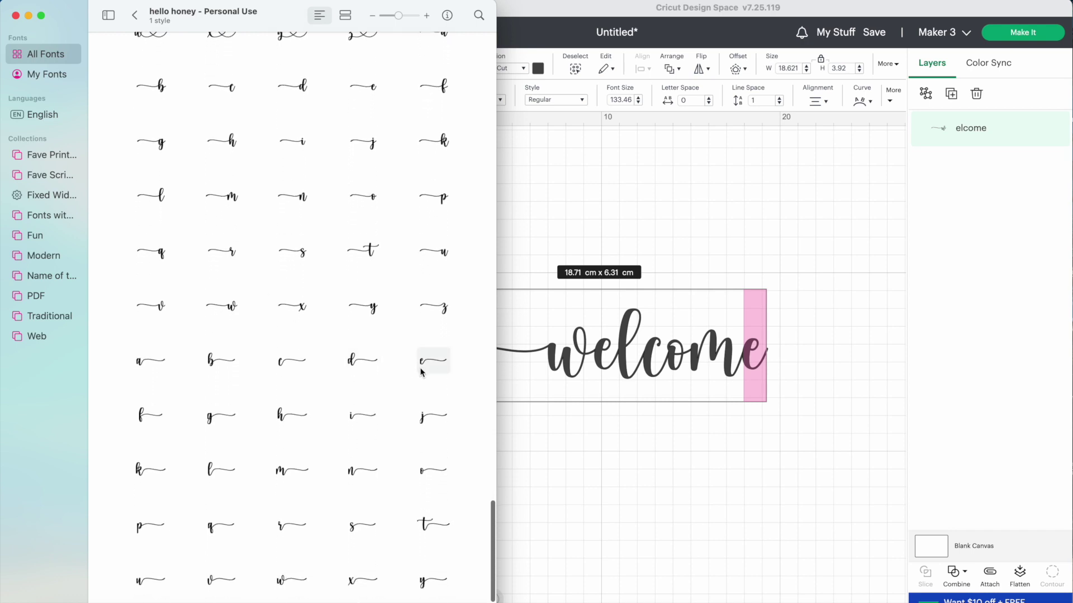
double_click(425, 364)
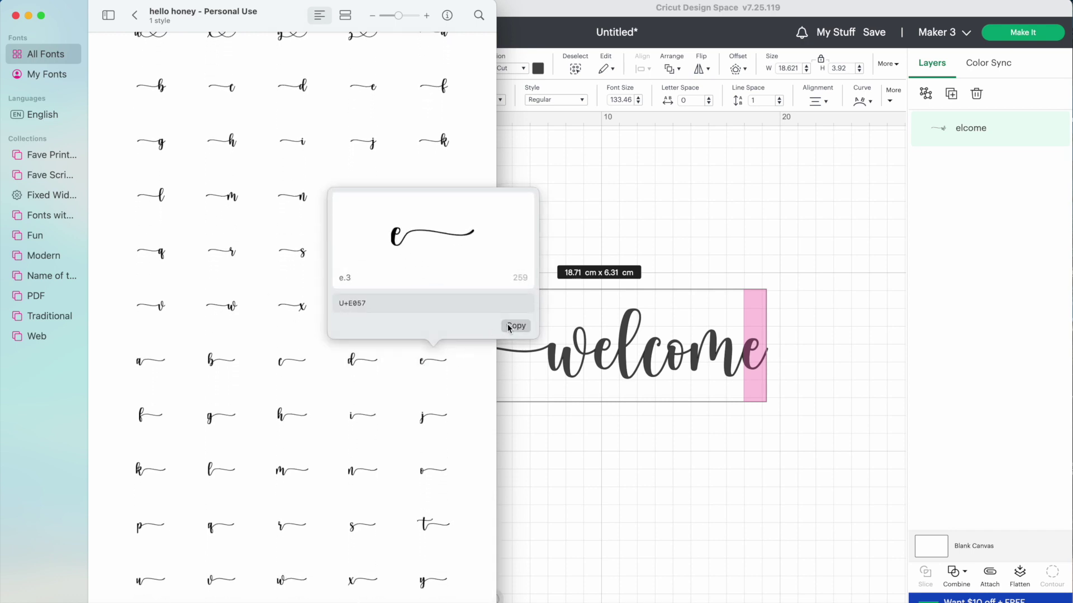
left_click(743, 355)
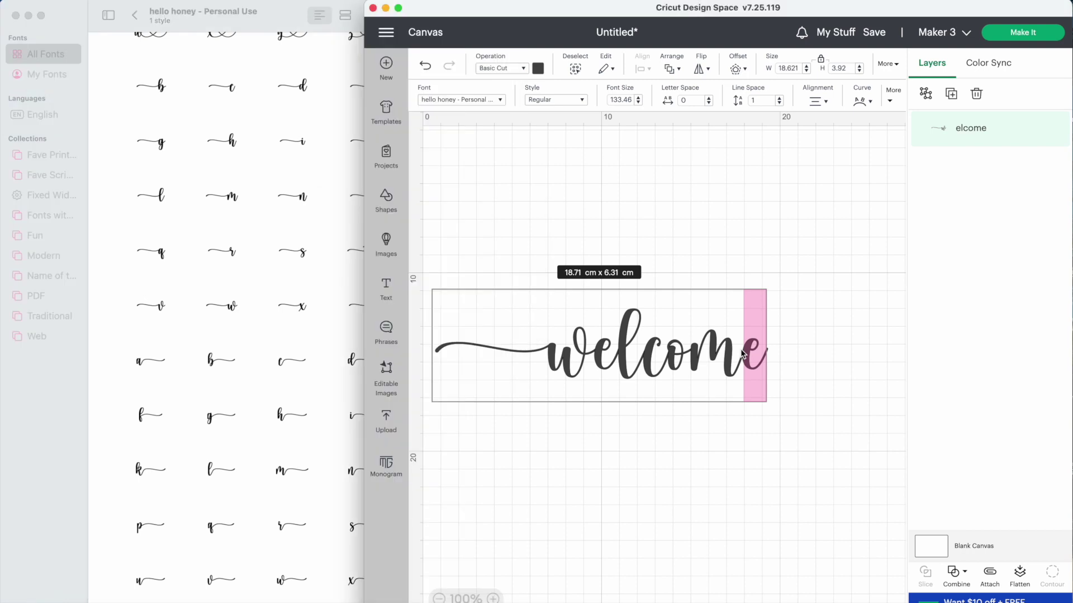
right_click(761, 354)
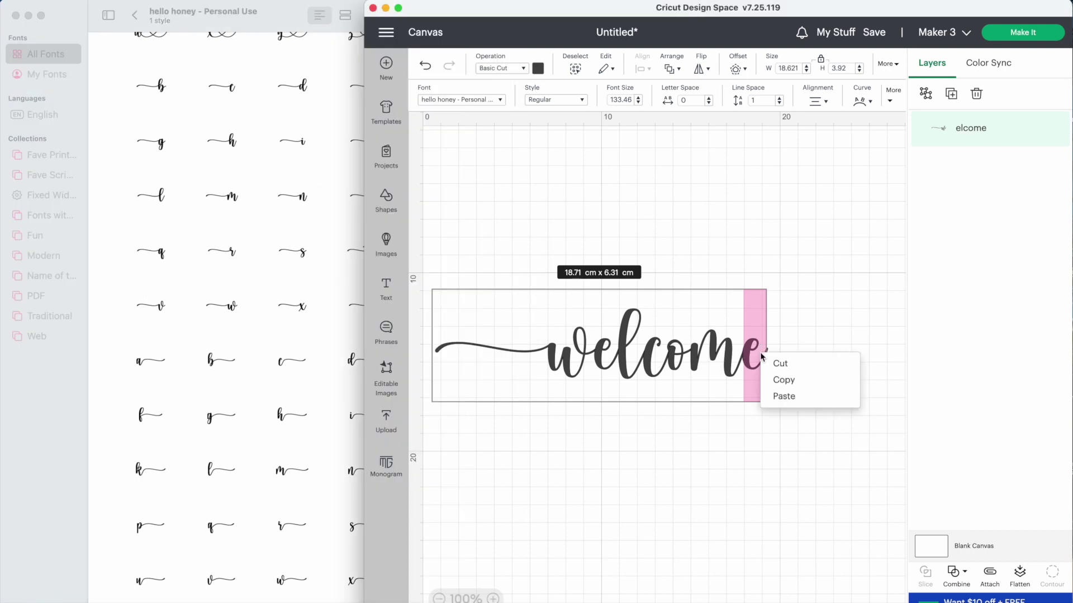
left_click(774, 396)
left_click(756, 464)
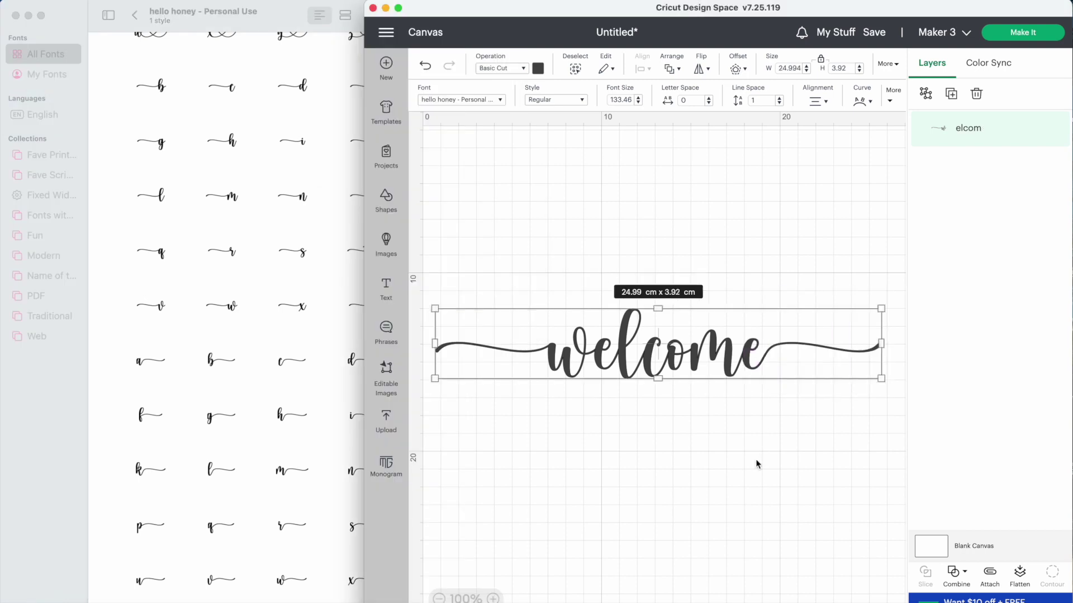
left_click(397, 8)
Step: Move welcome up and to the right, and enlarge it across the upper canvas
left_click(437, 440)
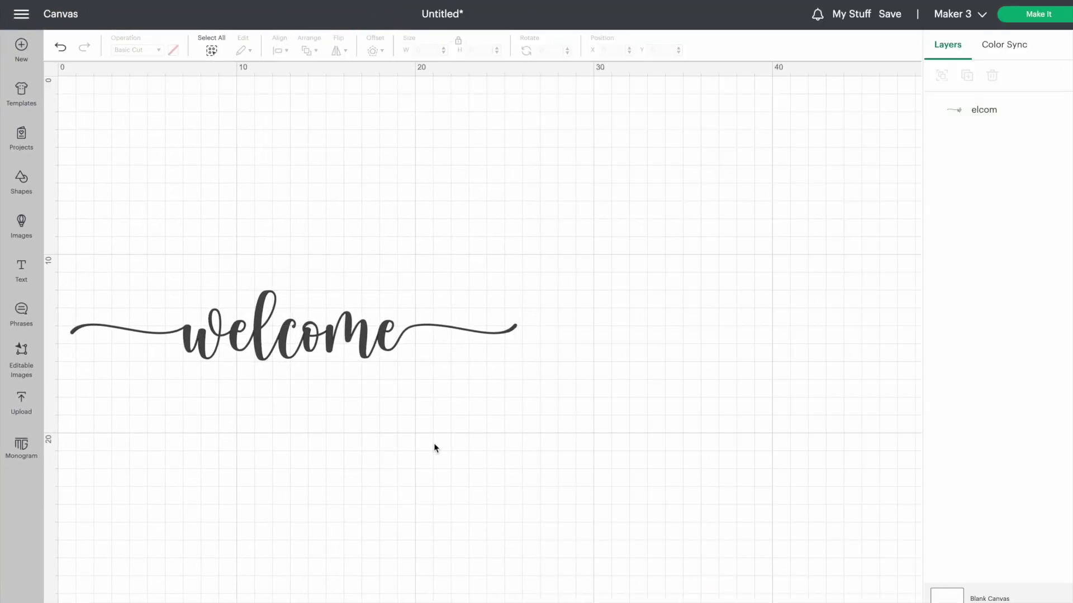
left_click_drag(331, 334, 420, 213)
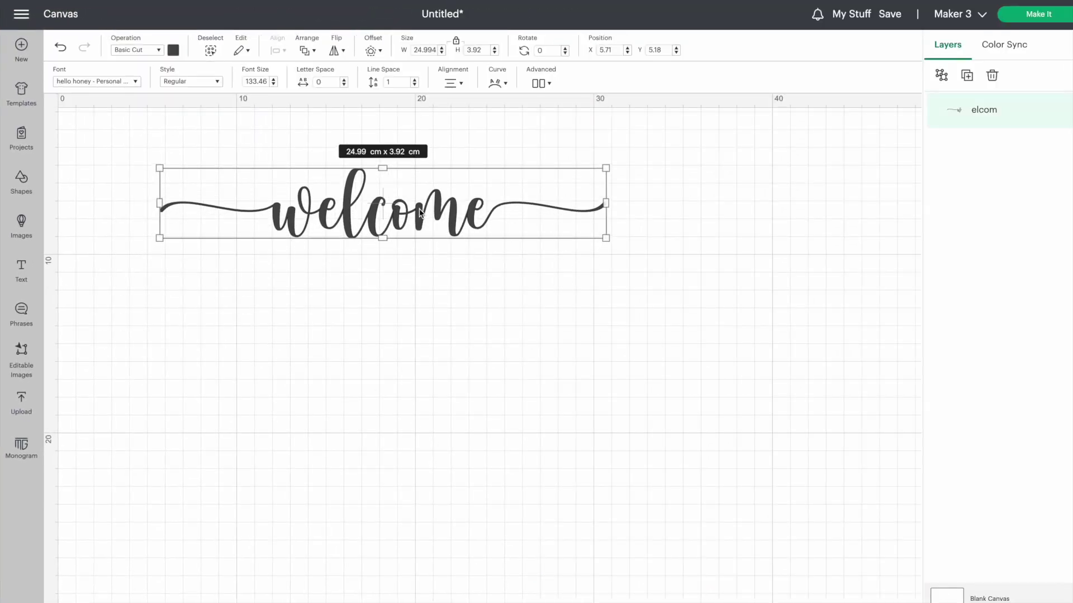
left_click_drag(607, 241, 670, 279)
left_click(620, 377)
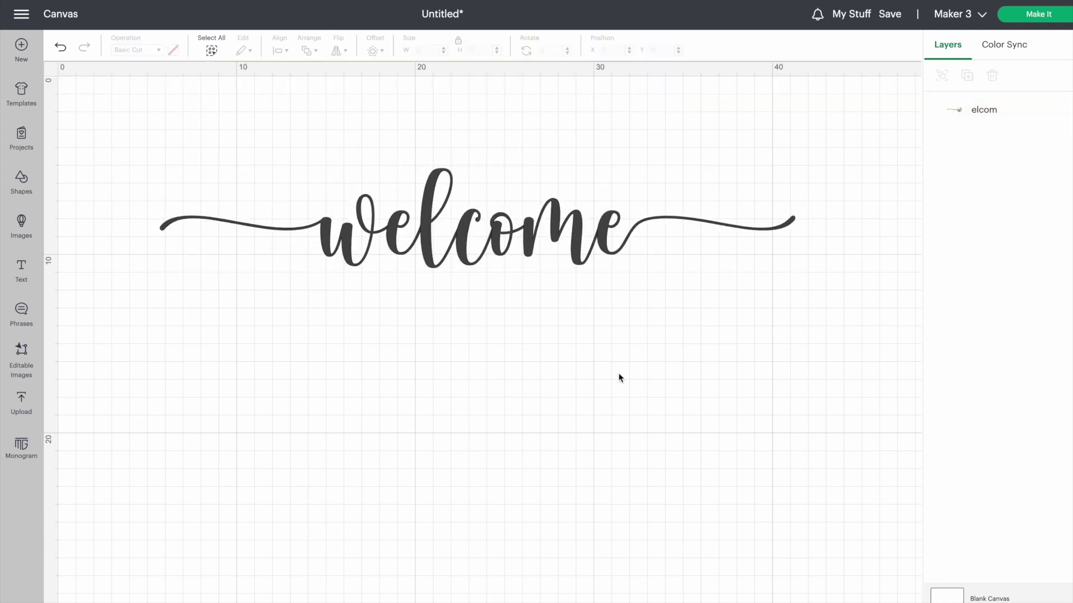
Step: Add a 'jack sally' text line, then move it below welcome and enlarge it
left_click(22, 268)
type("jack sa")
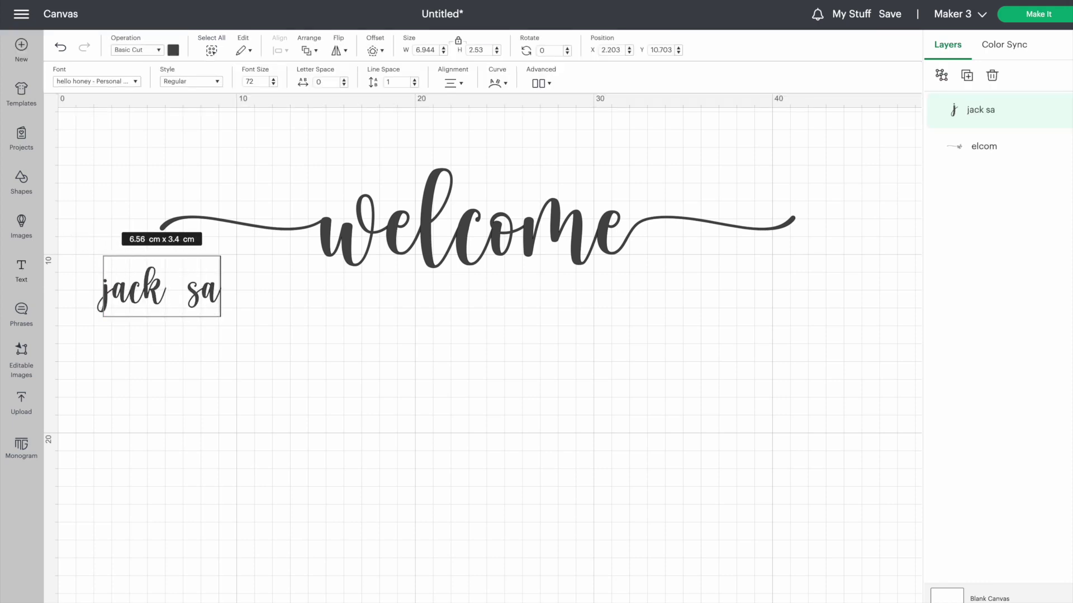
type("lly")
left_click(131, 433)
left_click_drag(184, 289, 362, 366)
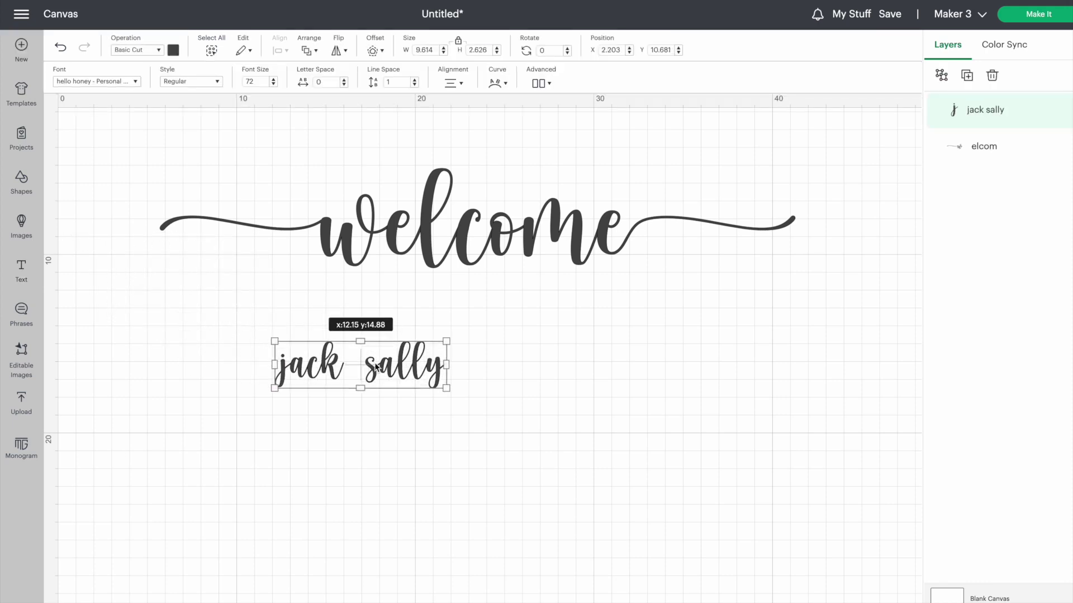
left_click_drag(449, 388, 642, 452)
left_click(589, 503)
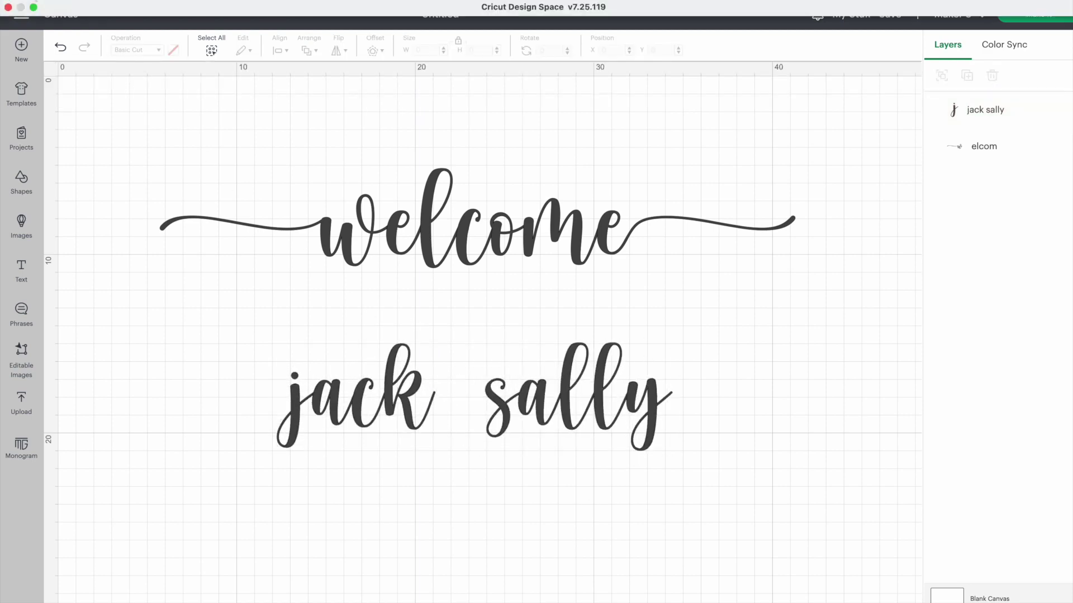
Step: Find the k-with-heart glyph in the font's glyph collection
left_click(34, 7)
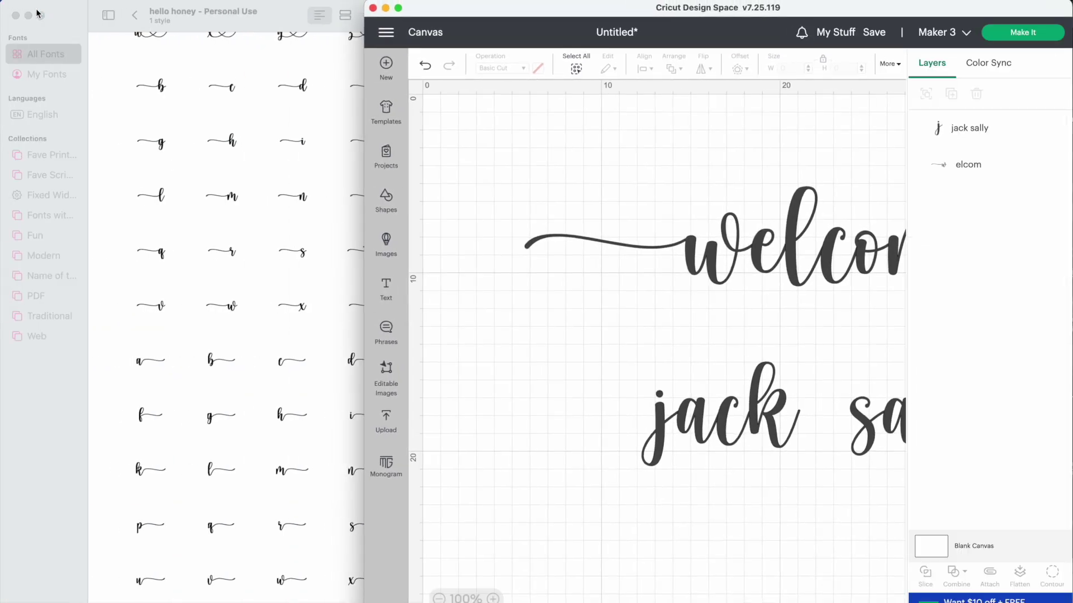
left_click(212, 287)
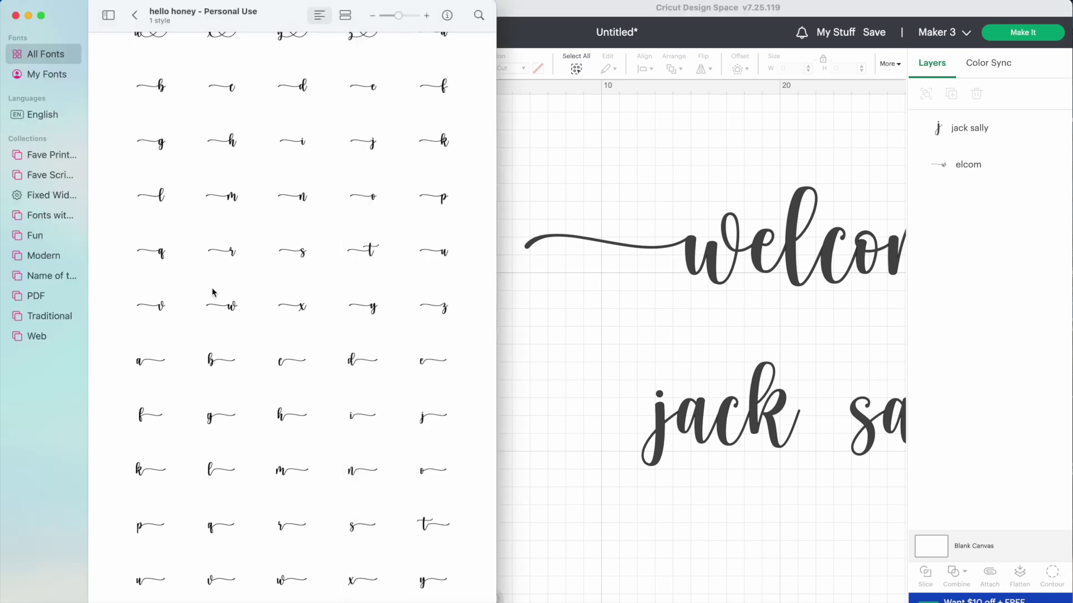
scroll(211, 287, "up", 1)
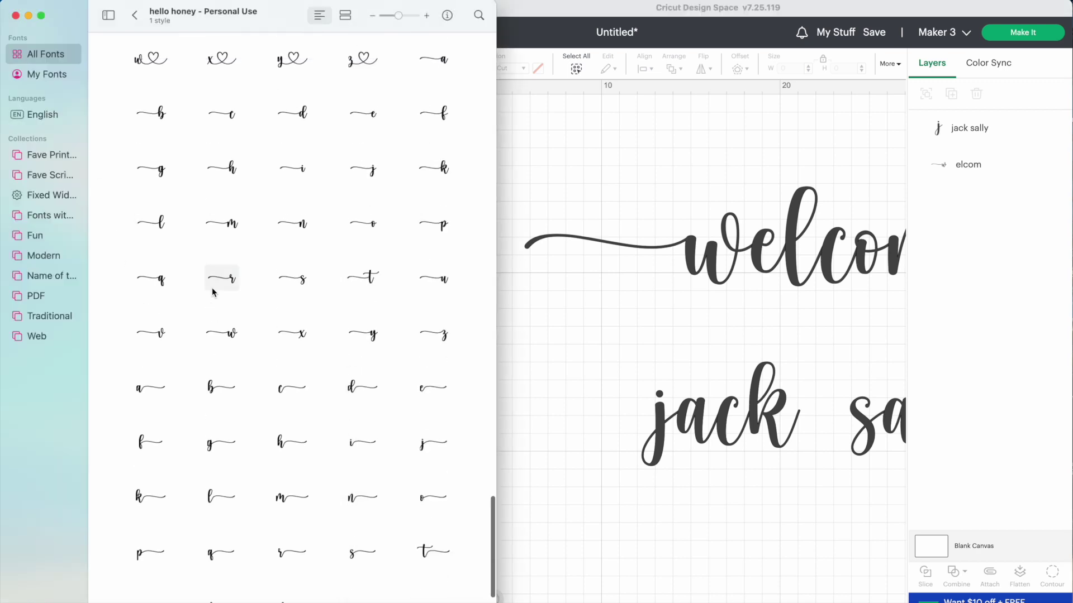
scroll(212, 288, "up", 2)
scroll(212, 287, "up", 2)
scroll(213, 287, "up", 1)
scroll(213, 287, "up", 2)
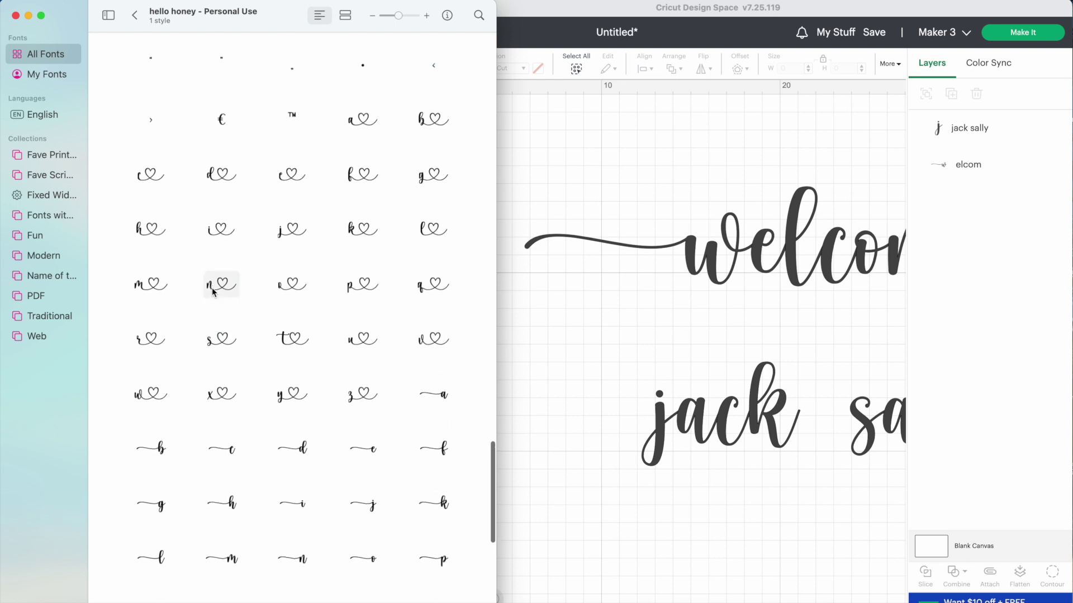
scroll(212, 287, "up", 2)
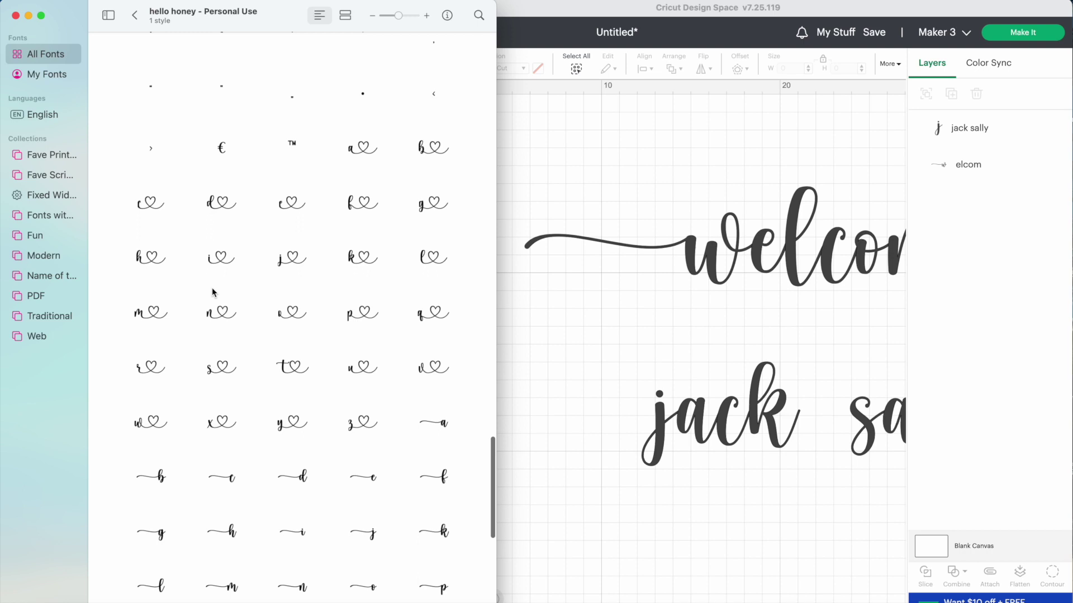
left_click(359, 261)
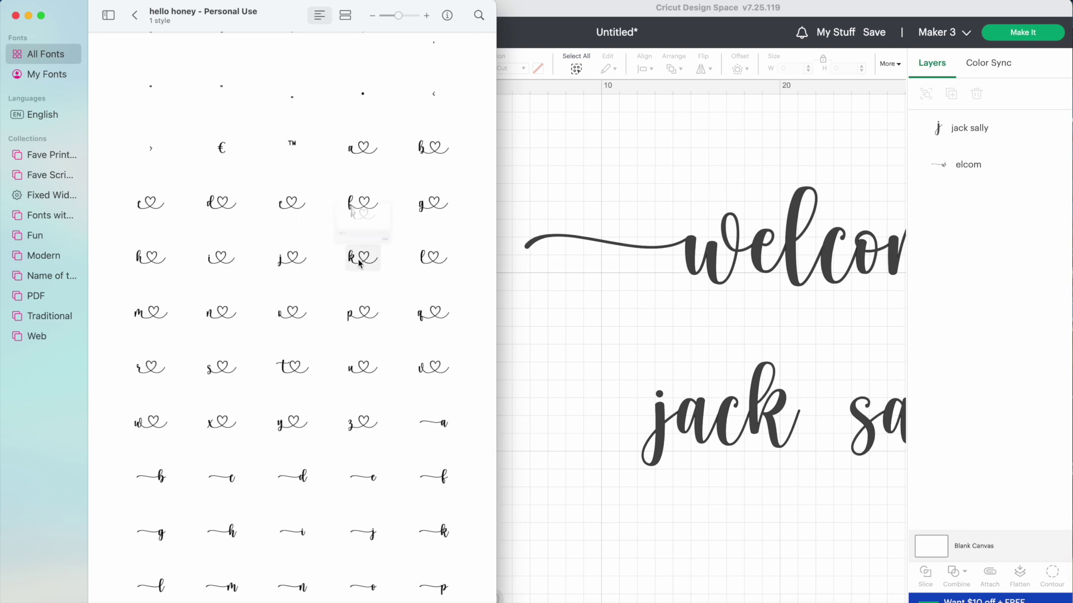
left_click(442, 223)
left_click(622, 359)
Step: Replace the k and following space in 'jack sally' with the heart-connected k glyph
left_click(715, 427)
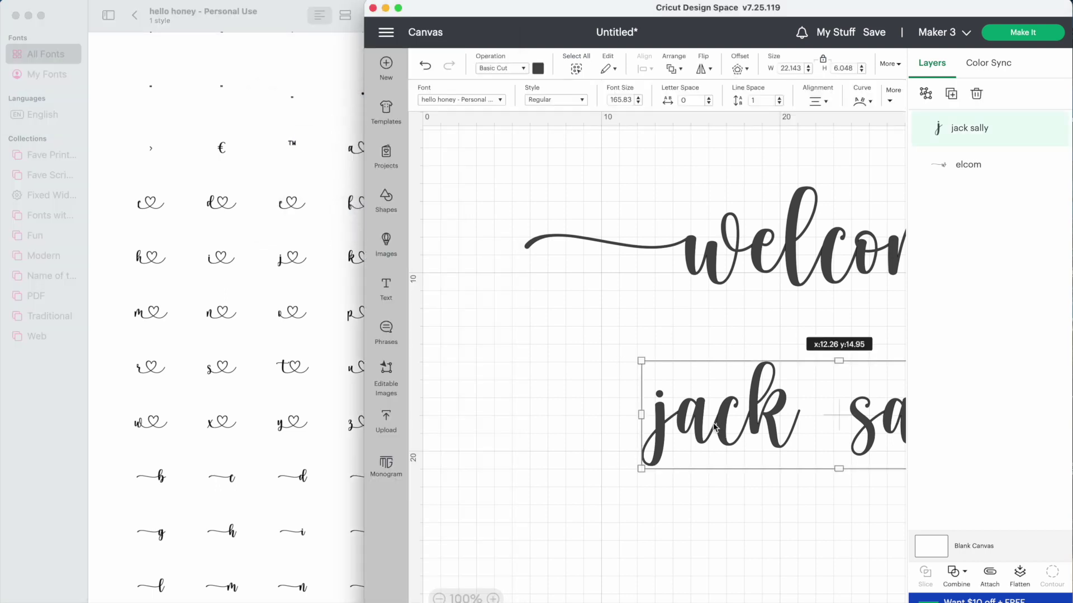
double_click(714, 428)
left_click_drag(641, 411, 726, 412)
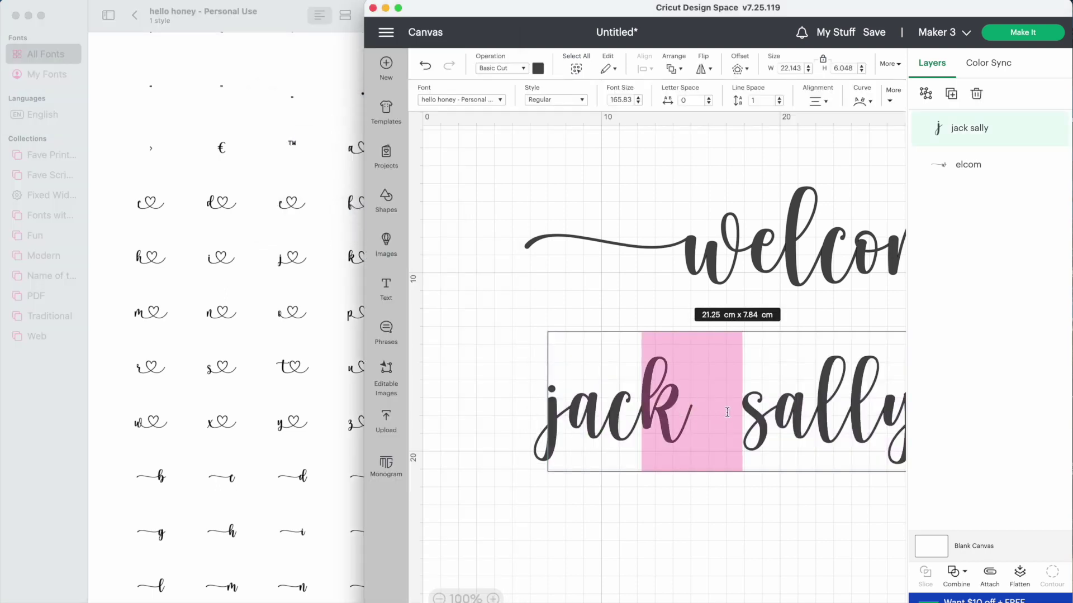
right_click(726, 411)
left_click(746, 456)
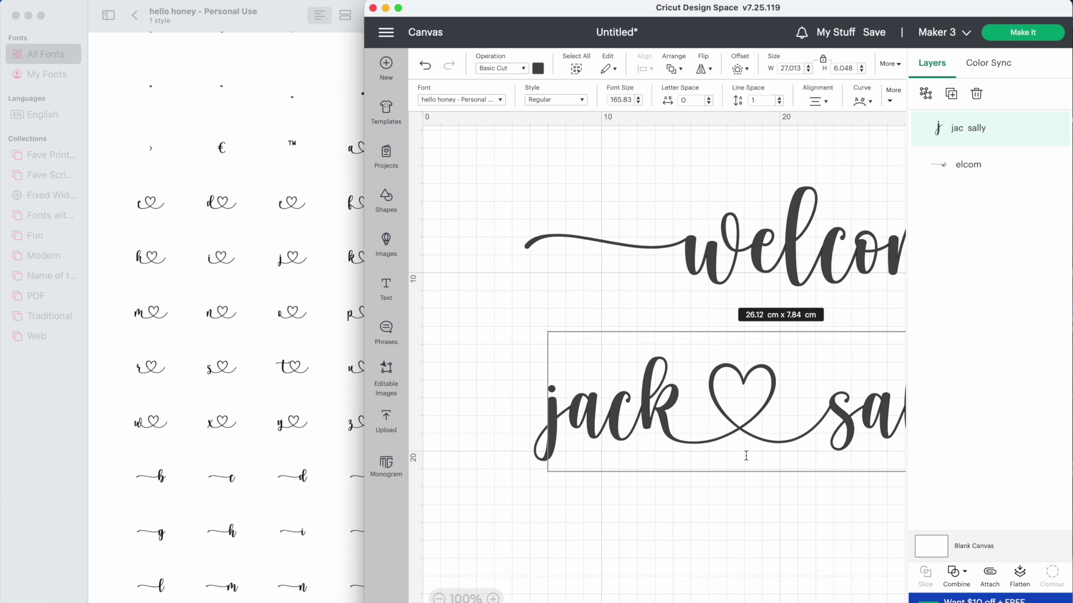
left_click(625, 490)
Step: Move the jack♥sally line so it sits centred under welcome
left_click(398, 8)
left_click(469, 494)
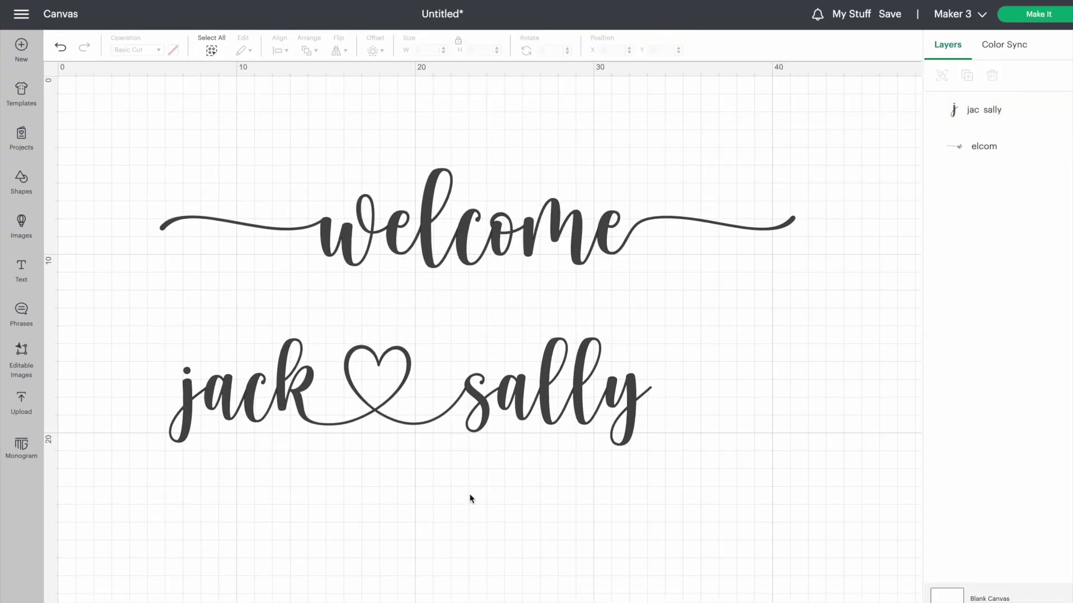
left_click_drag(430, 410, 500, 398)
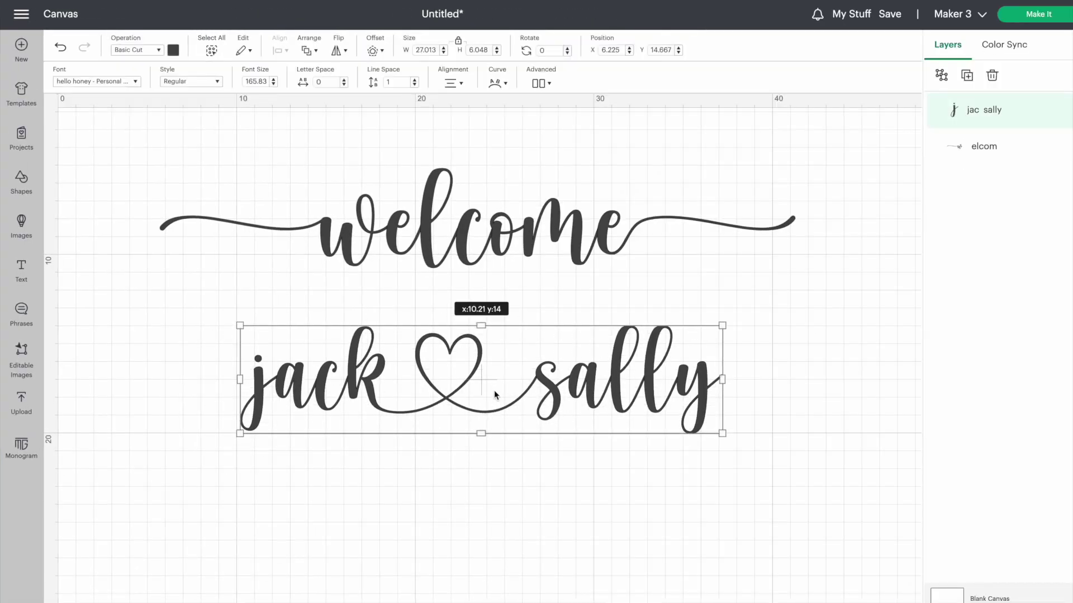
Step: Replace the plain j at the start of jack with the swash J glyph
left_click(518, 537)
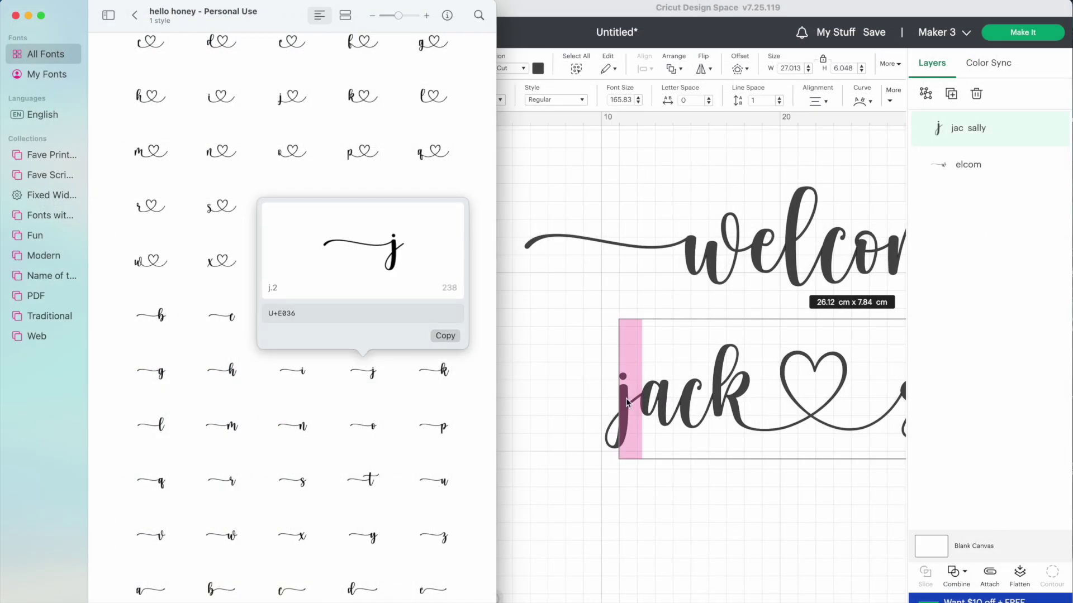
left_click(627, 402)
key("BackSpace")
right_click(622, 402)
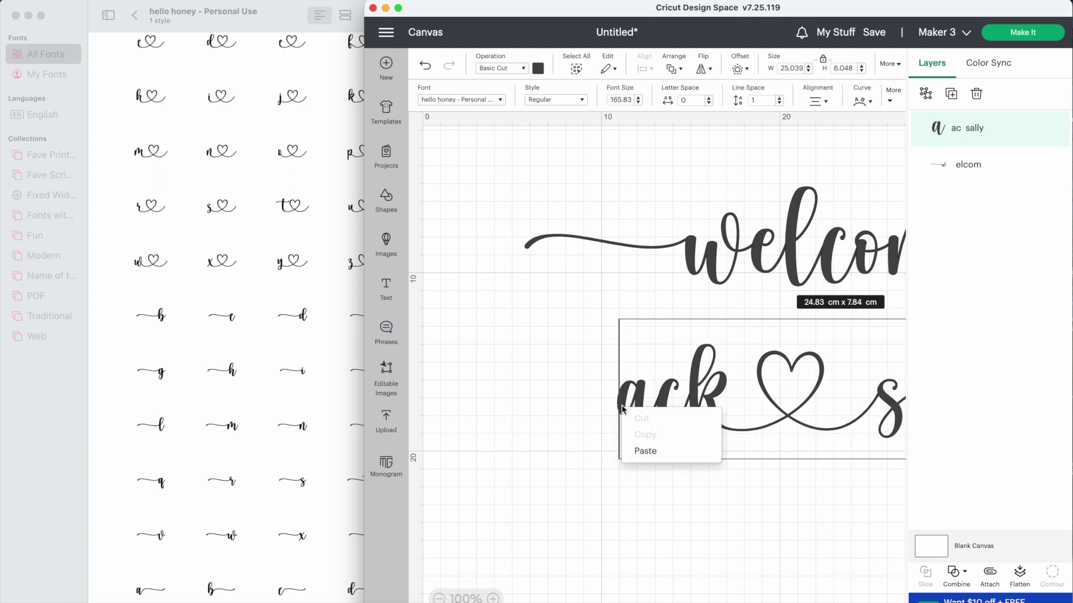
left_click(637, 444)
scroll(634, 486, "down", 2)
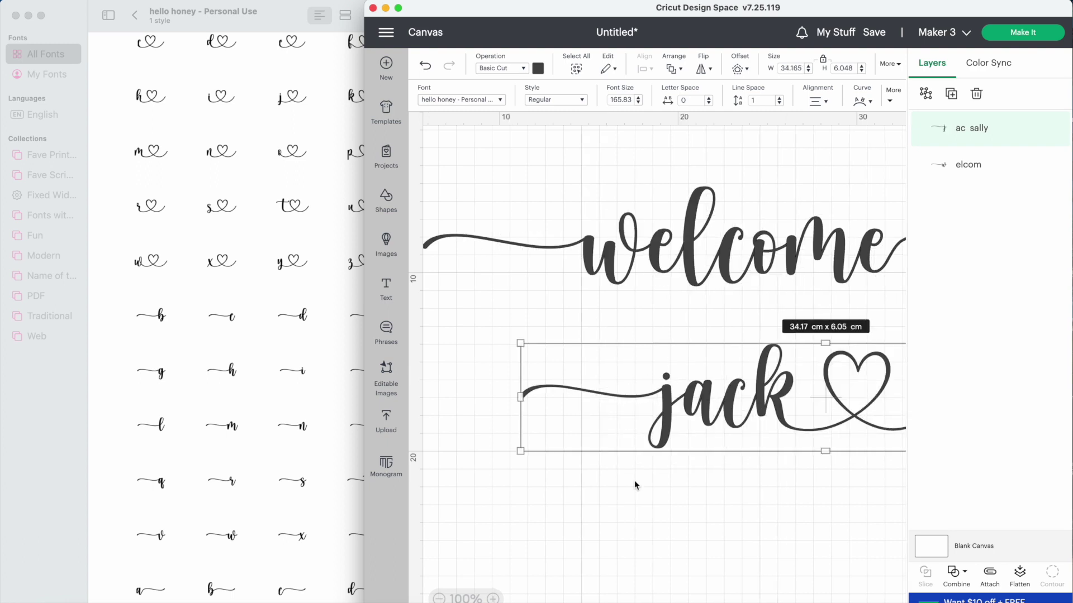
scroll(559, 510, "right", 5)
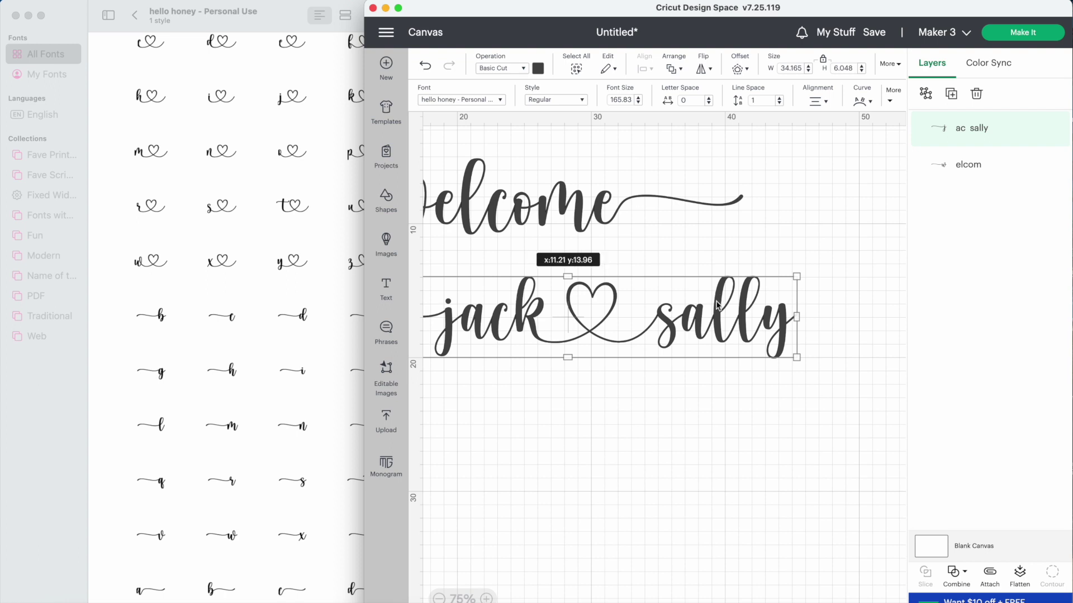
Step: Copy the swash y glyph from the font's glyph browser
double_click(664, 337)
left_click_drag(664, 336, 686, 338)
left_click(260, 391)
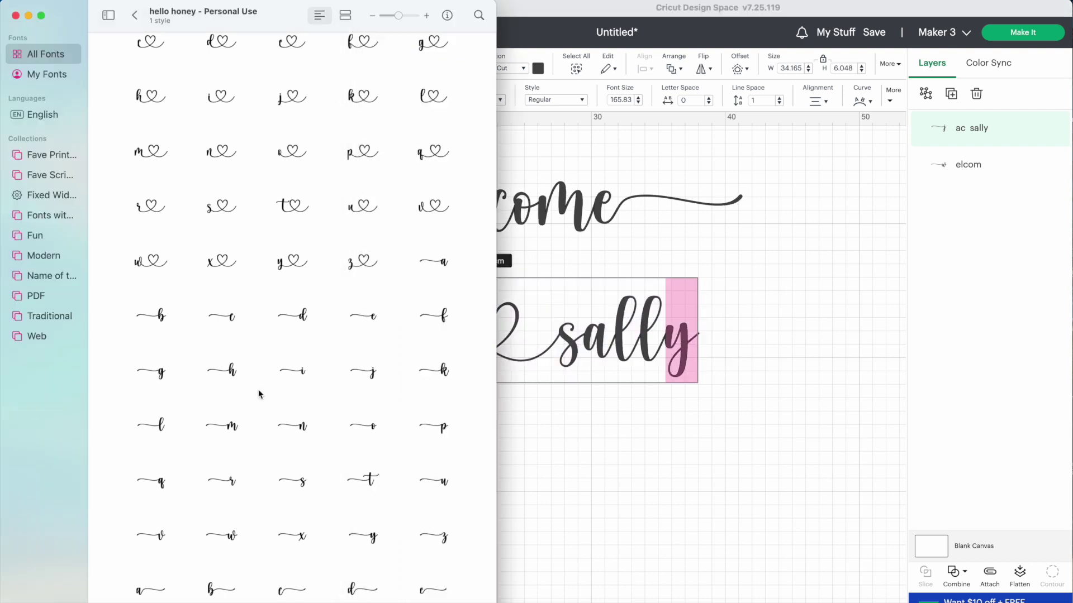
scroll(259, 390, "down", 5)
scroll(411, 451, "down", 3)
double_click(411, 450)
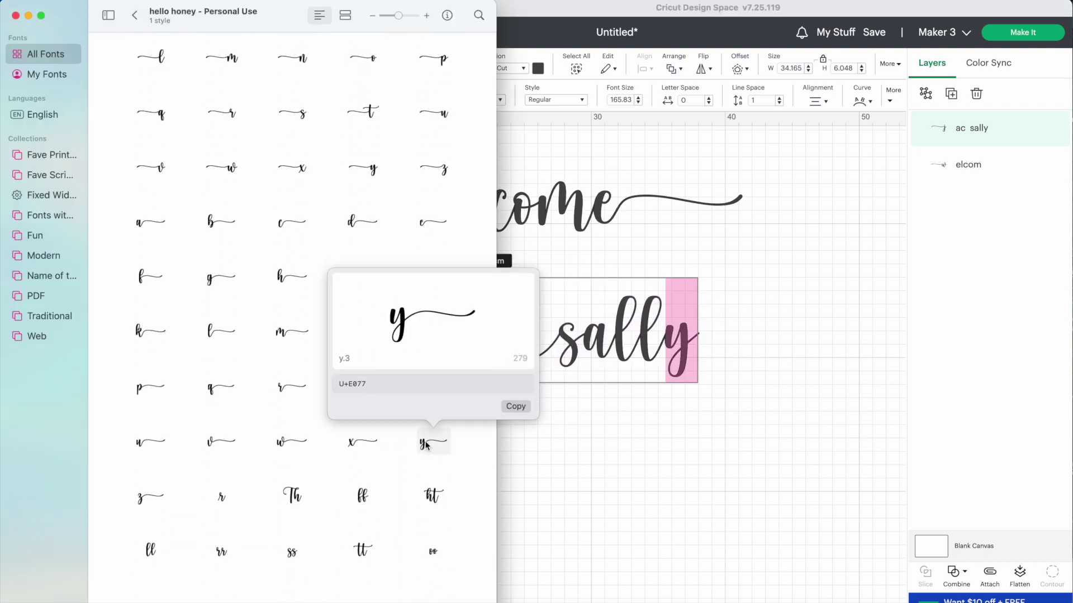
left_click(514, 406)
Step: Replace the final y of sally with the pasted swash y glyph
left_click(669, 352)
left_click_drag(666, 339, 696, 339)
key("BackSpace")
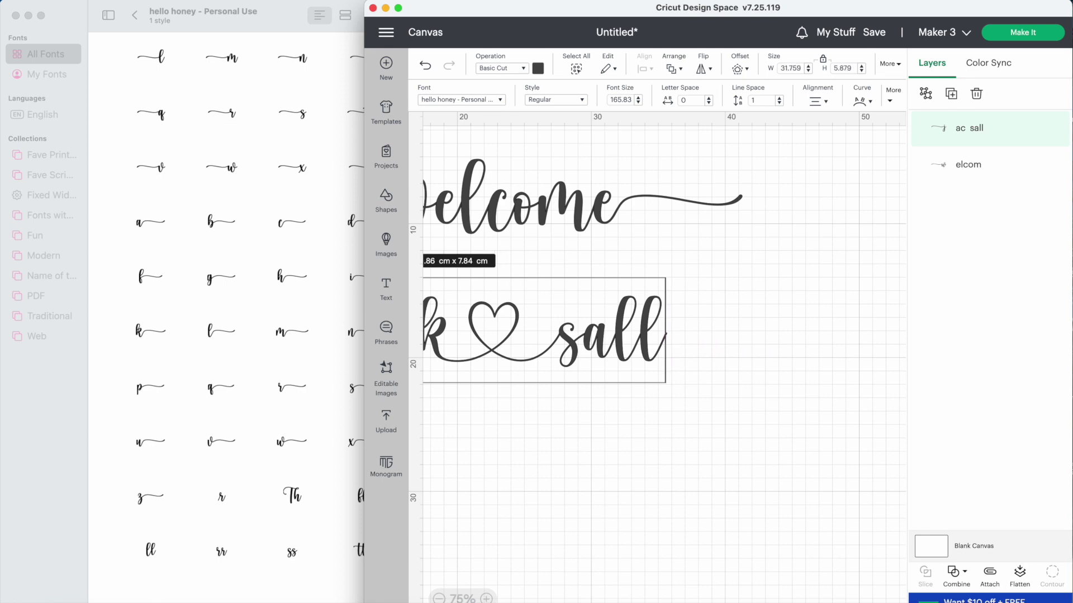
right_click(684, 342)
left_click(708, 387)
left_click(398, 8)
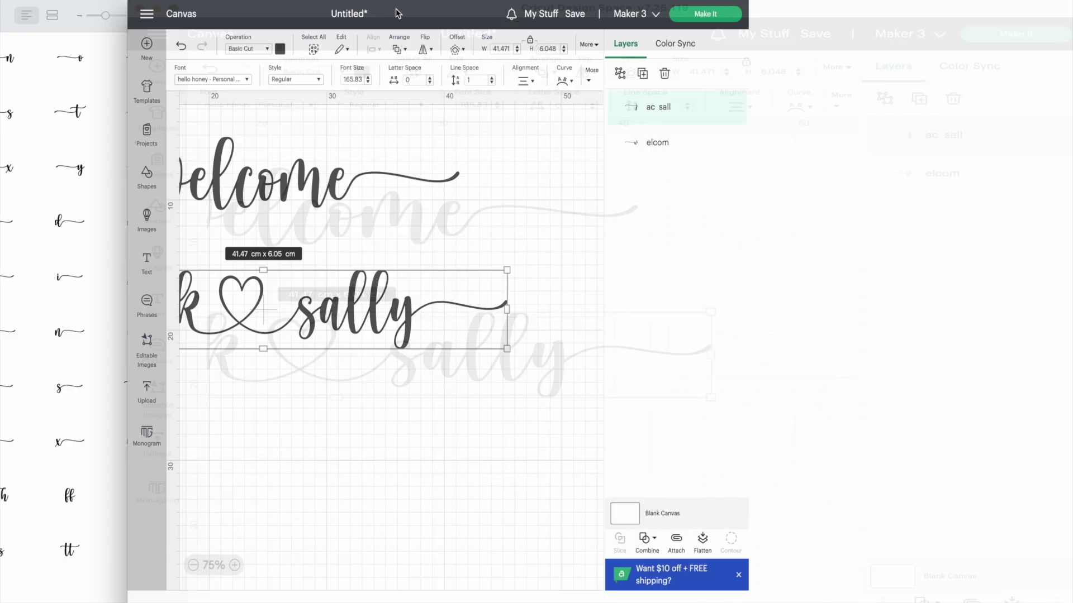
left_click(278, 464)
scroll(278, 464, "left", 3)
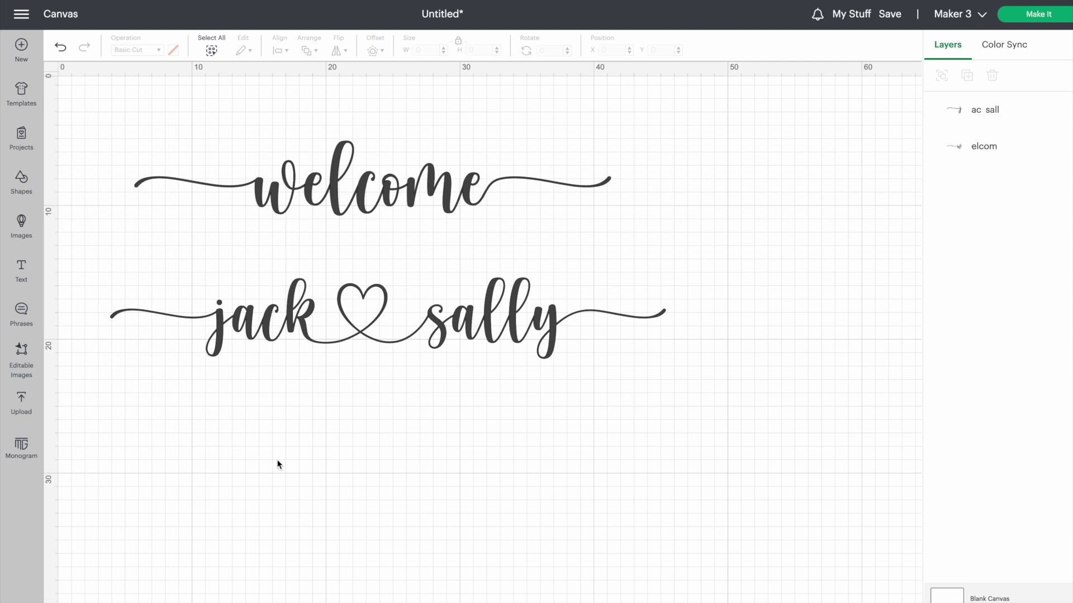
Step: Try the leafs system font on welcome, then undo to restore its flourished font
left_click_drag(361, 193, 371, 218)
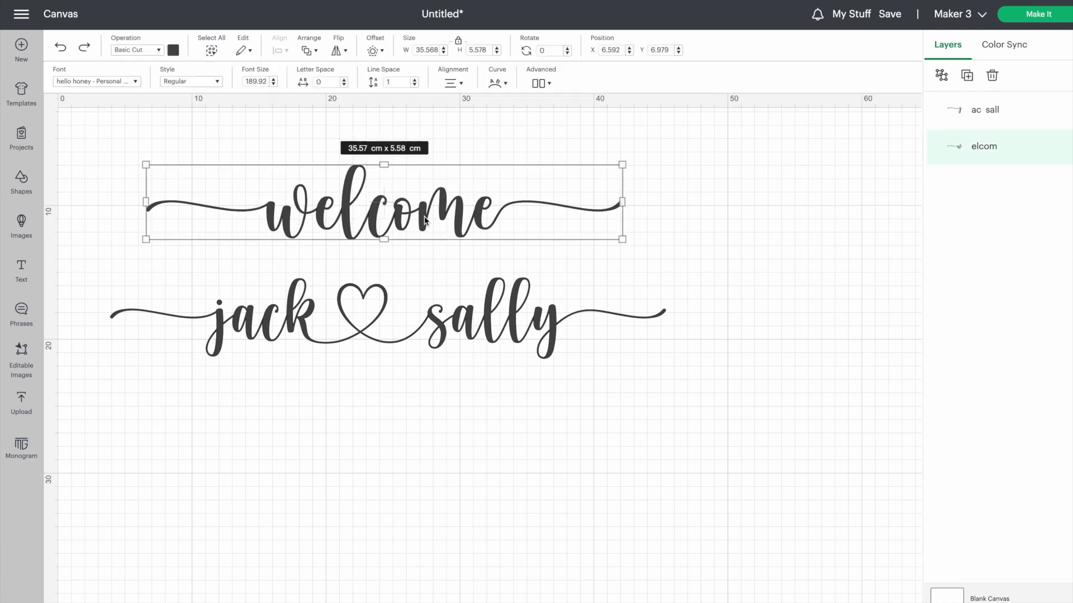
left_click(130, 81)
left_click(368, 122)
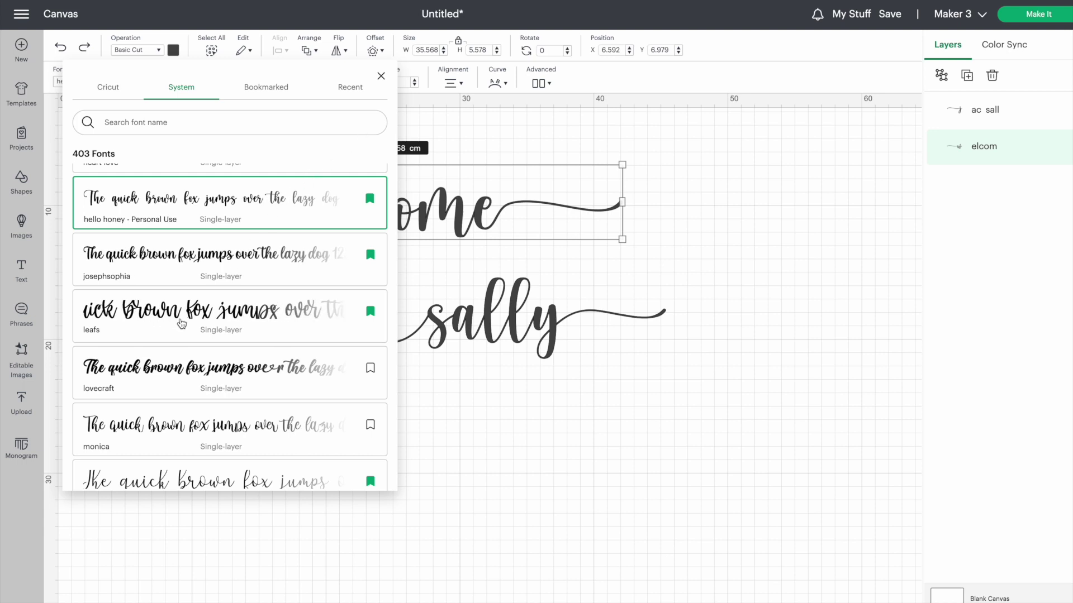
left_click(178, 315)
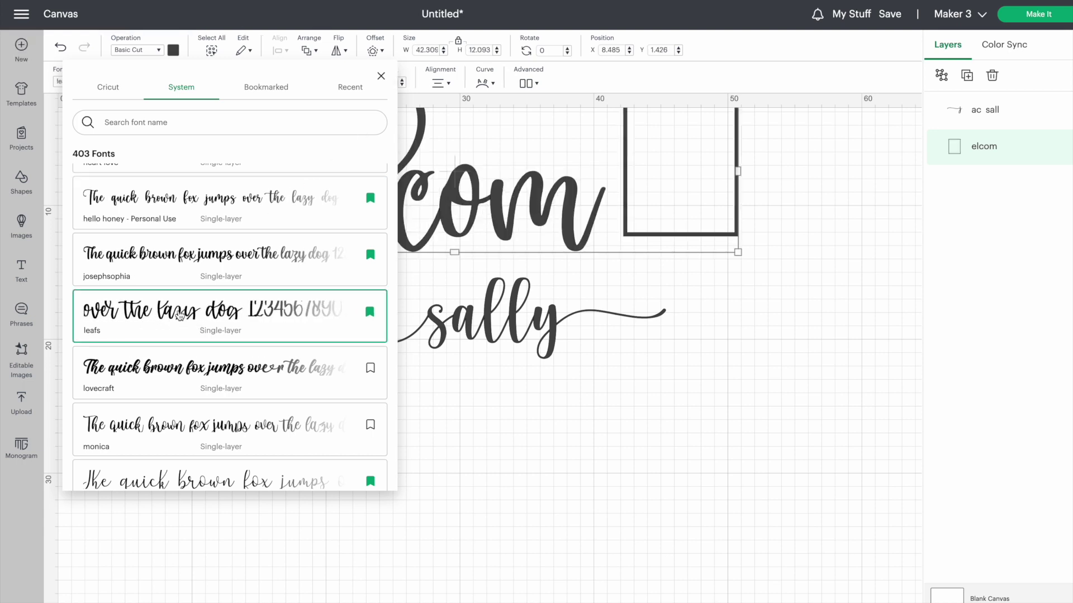
left_click(620, 419)
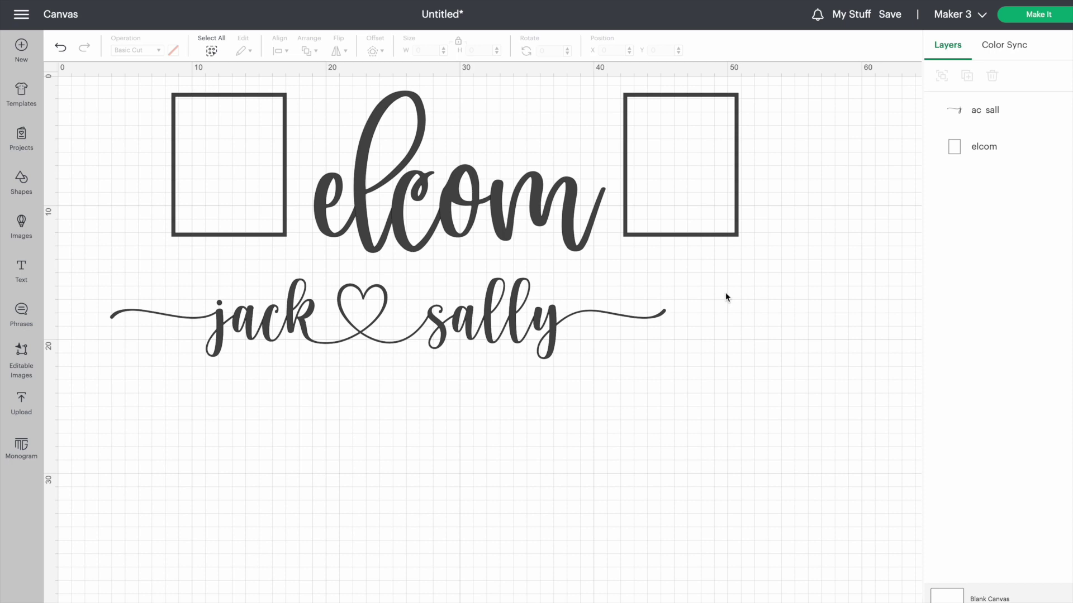
key("ctrl+z")
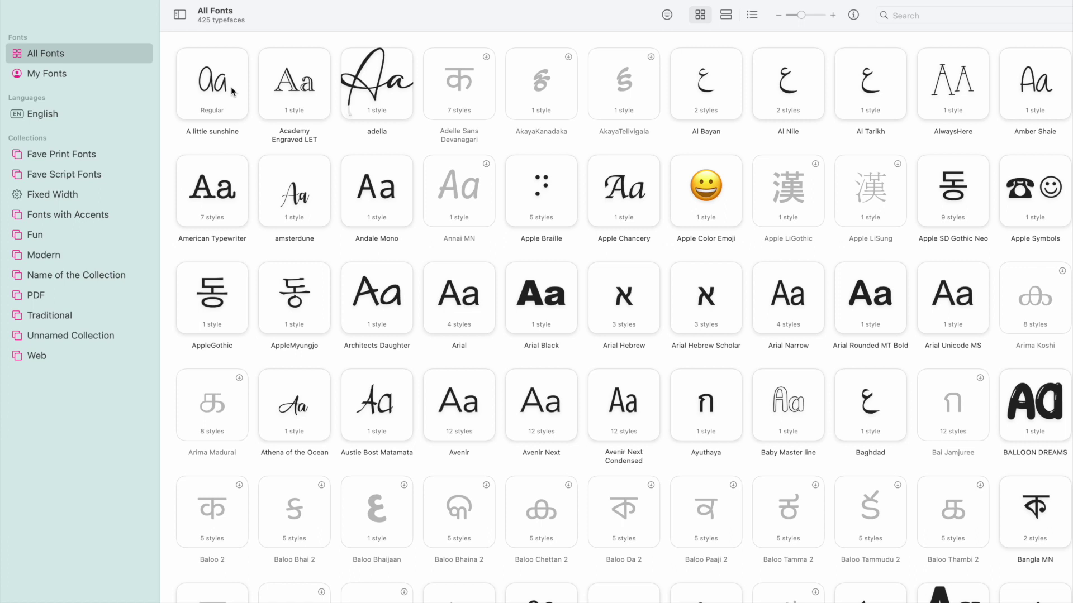
Step: In Fonts with Accents, inspect adelia and samantha glyphs, then open Love's heart-tailed glyphs
left_click(56, 217)
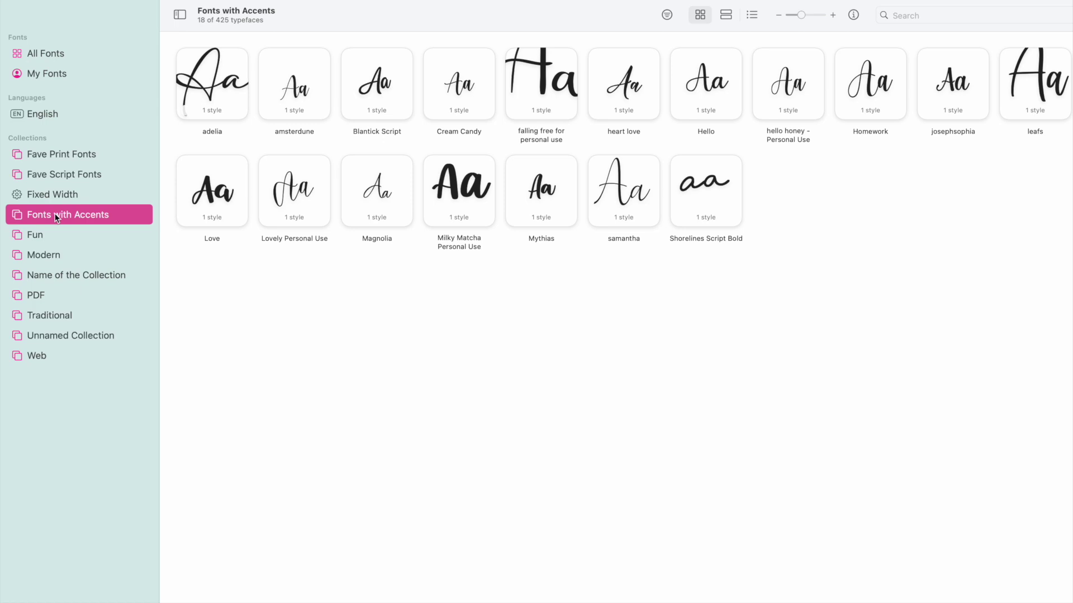
double_click(214, 78)
scroll(491, 311, "down", 3)
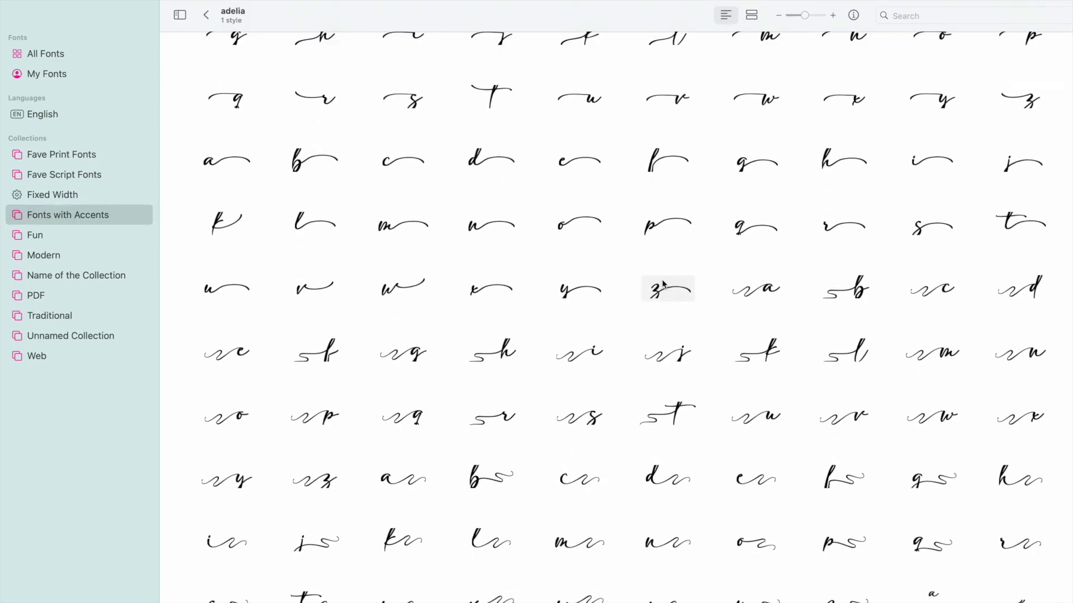
left_click(207, 16)
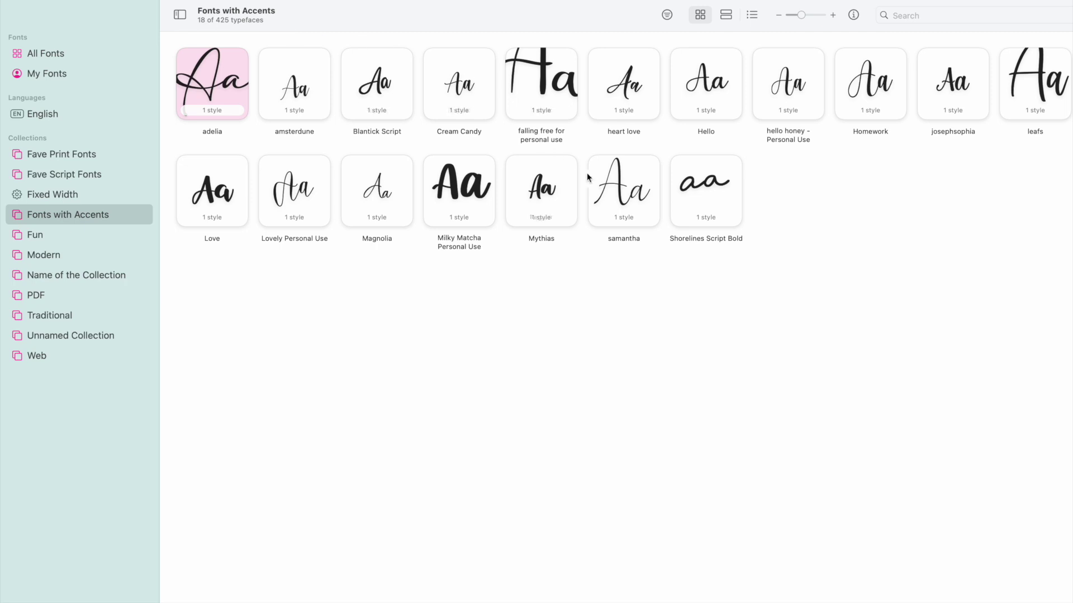
double_click(608, 186)
scroll(584, 324, "down", 5)
scroll(583, 324, "down", 2)
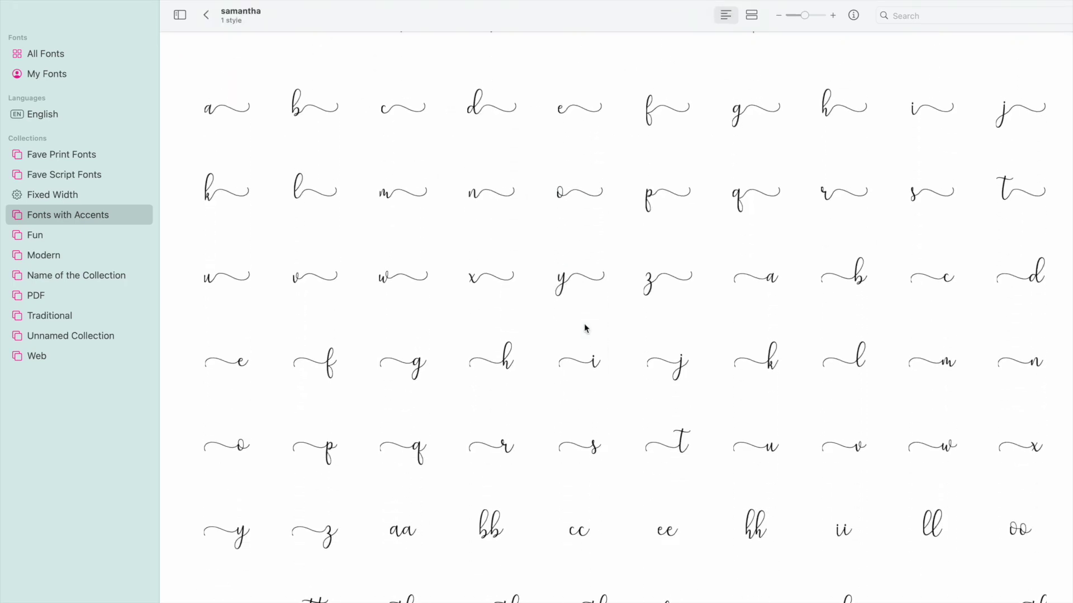
key("super+bracketleft")
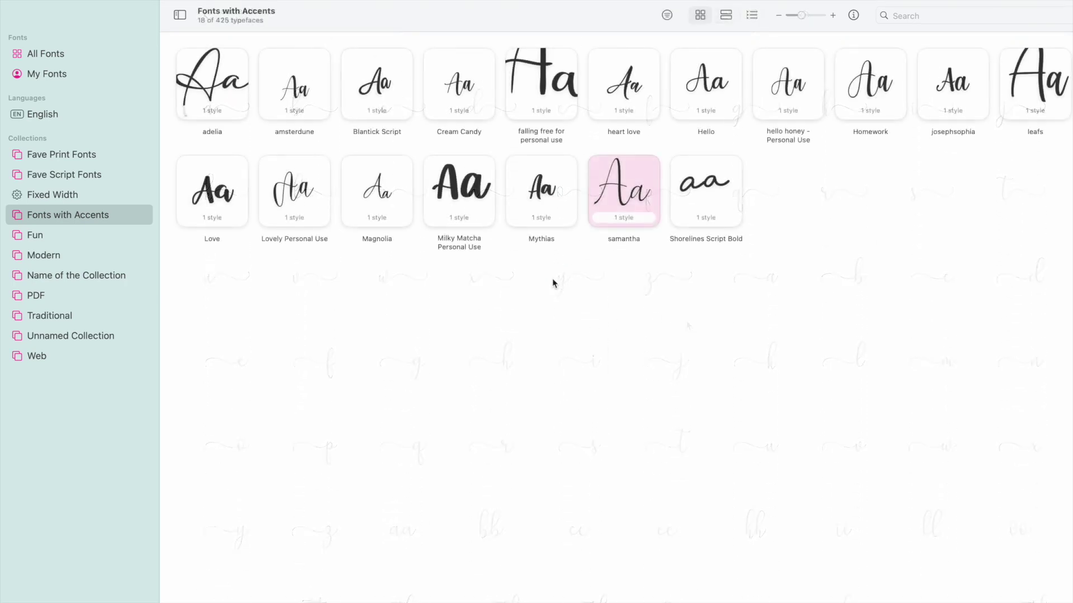
double_click(228, 239)
scroll(408, 539, "down", 5)
scroll(407, 539, "down", 2)
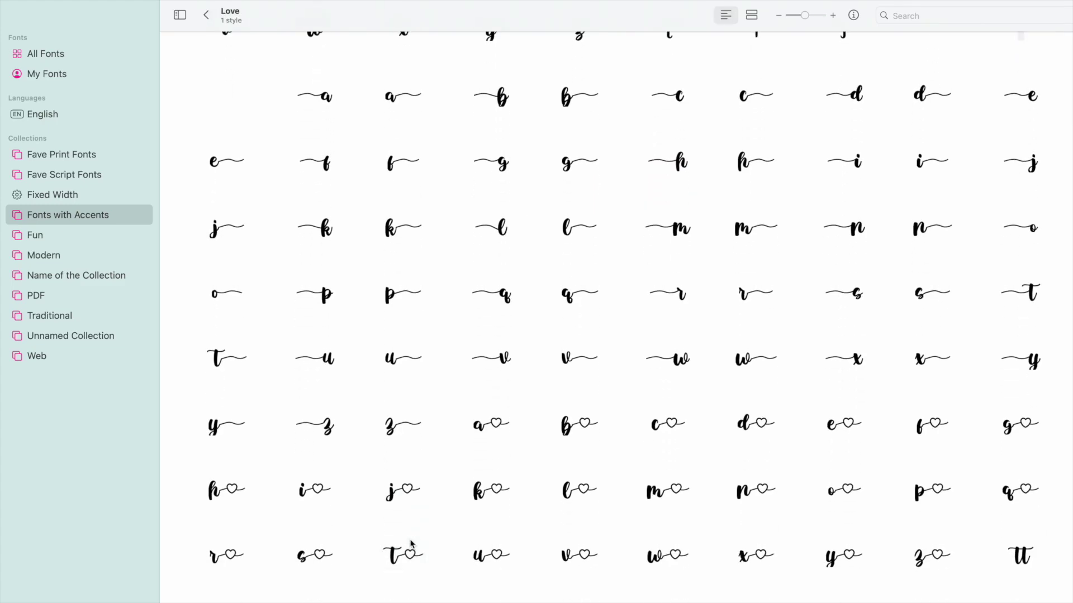